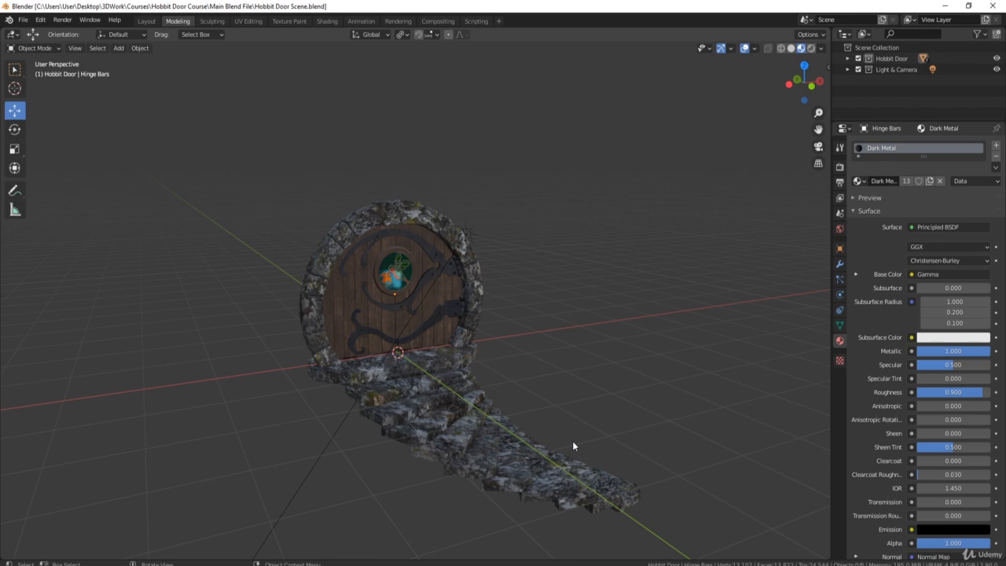
{"action": "middle_click_drag", "start_coordinate": [543, 353], "coordinate": [581, 309]}
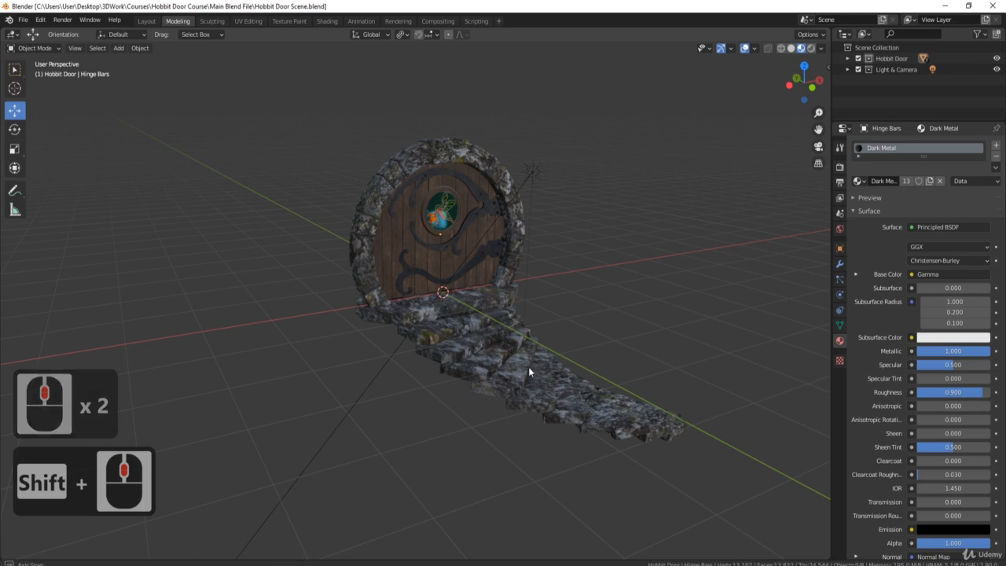
{"action": "middle_click_drag", "start_coordinate": [529, 367], "coordinate": [510, 342]}
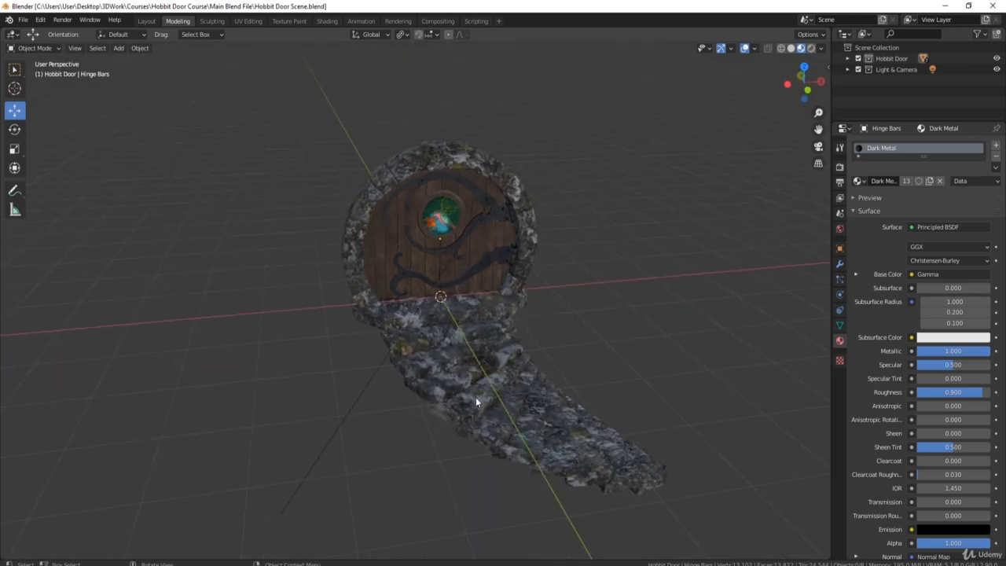
{"action": "middle_click_drag", "start_coordinate": [475, 400], "coordinate": [547, 273]}
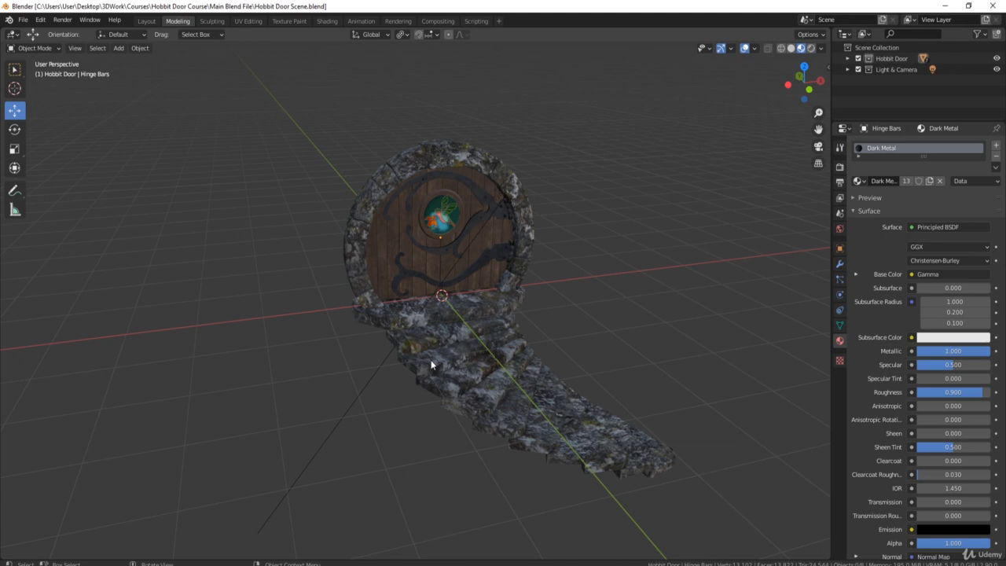
{"action": "key", "text": "shift+a"}
{"action": "mouse_move", "coordinate": [437, 297]}
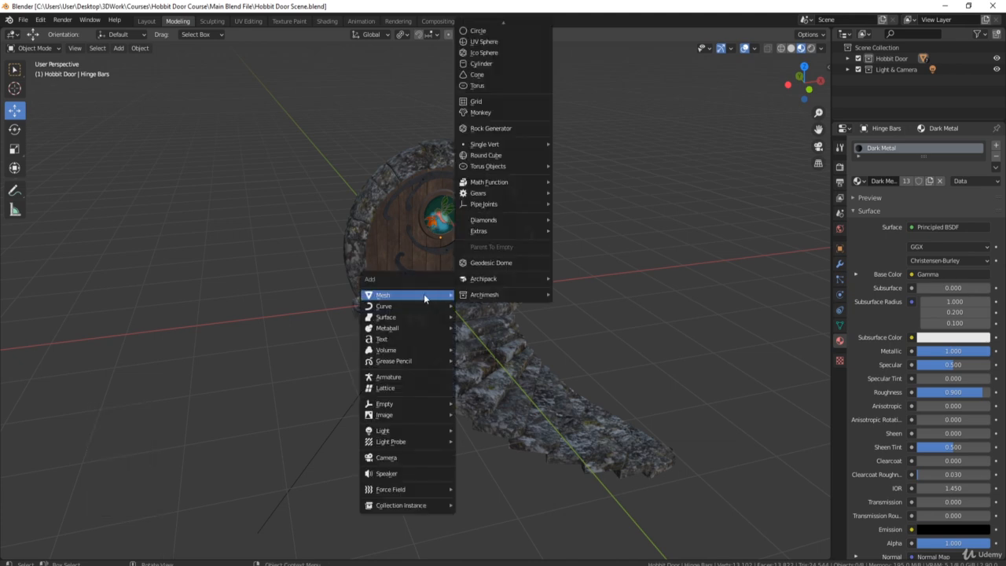
Save the scene, then reopen Hobbit Door Scene.blend from the recently used files
{"action": "left_click", "coordinate": [23, 22]}
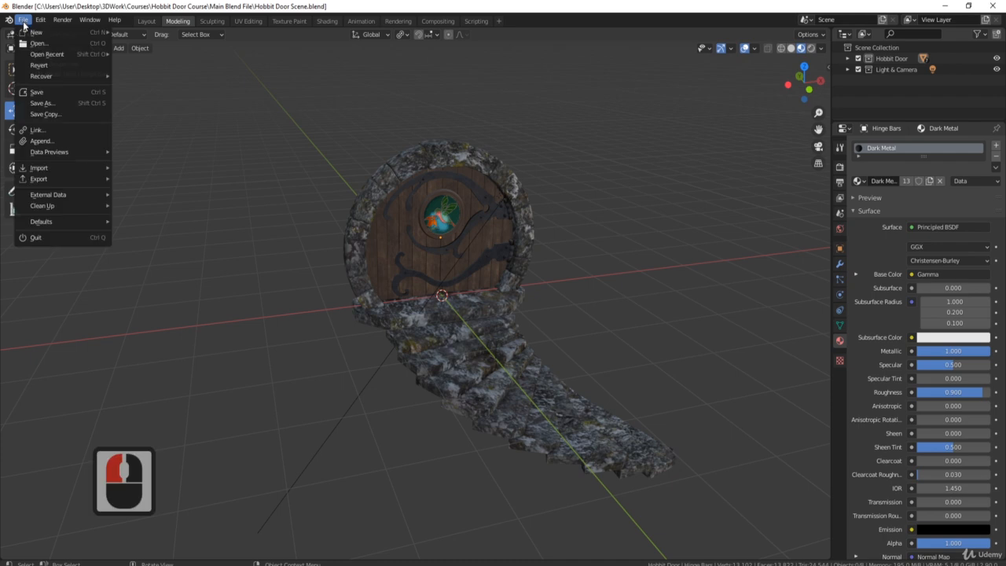
{"action": "left_click", "coordinate": [60, 91]}
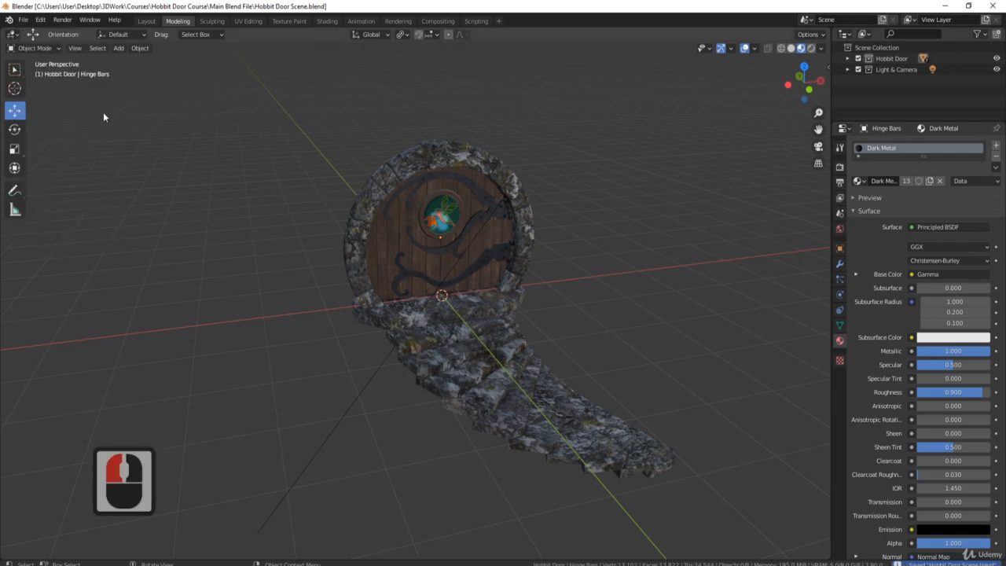
{"action": "left_click", "coordinate": [22, 23]}
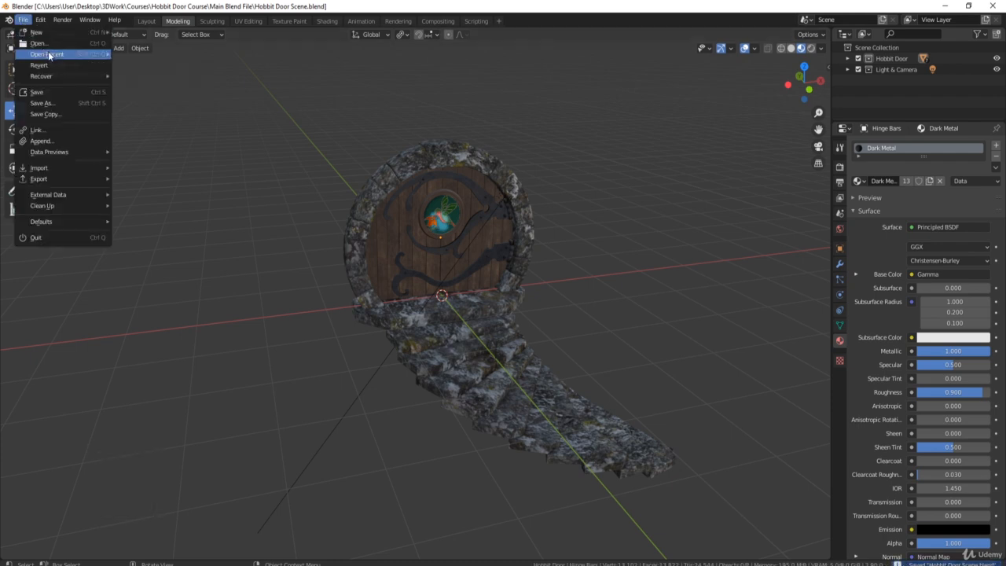
{"action": "mouse_move", "coordinate": [48, 54]}
{"action": "left_click", "coordinate": [160, 53]}
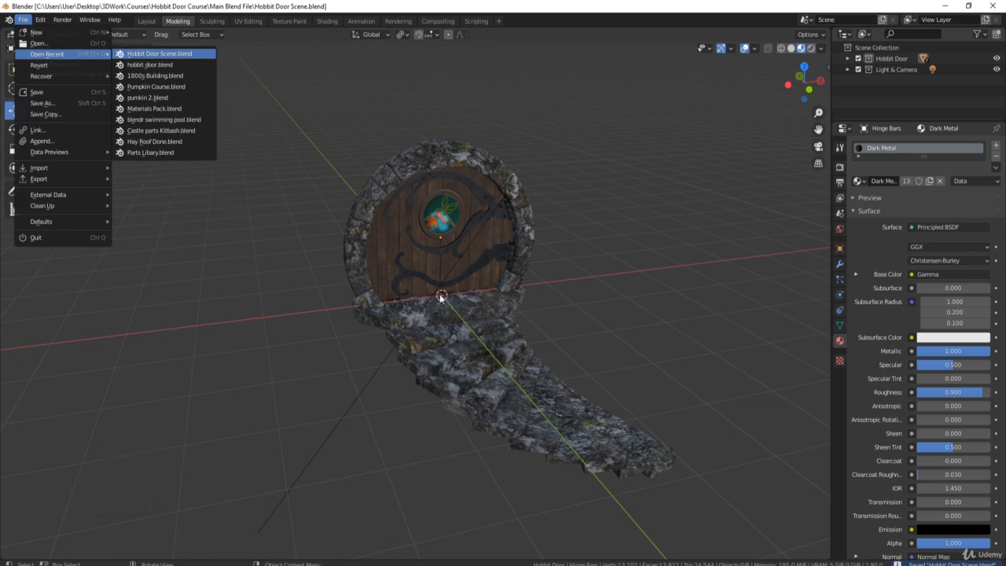
Add a UV sphere with 32 segments, 16 rings and a 1 m radius at the base of the door
{"action": "middle_click_drag", "start_coordinate": [568, 272], "coordinate": [420, 287]}
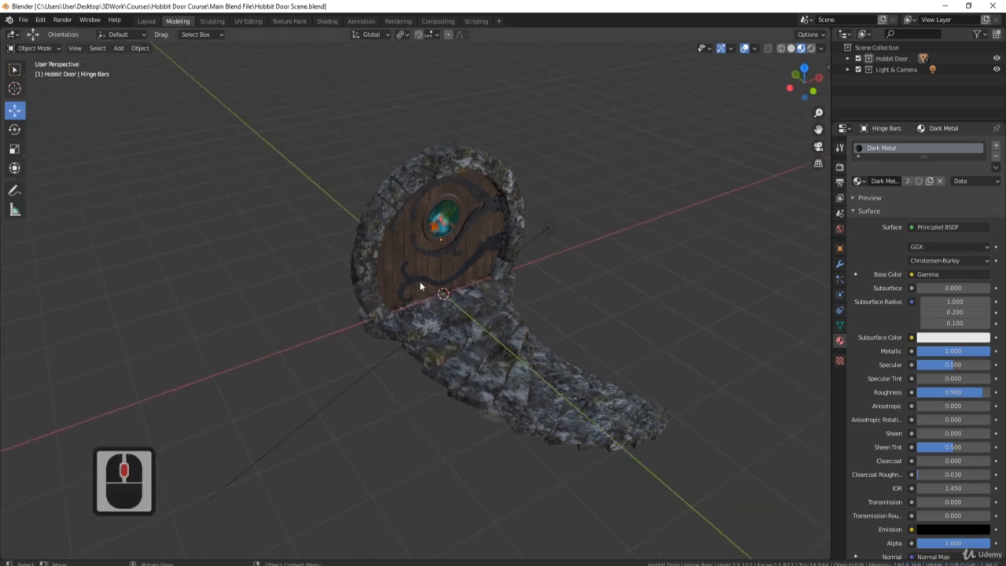
{"action": "key", "text": "shift+a"}
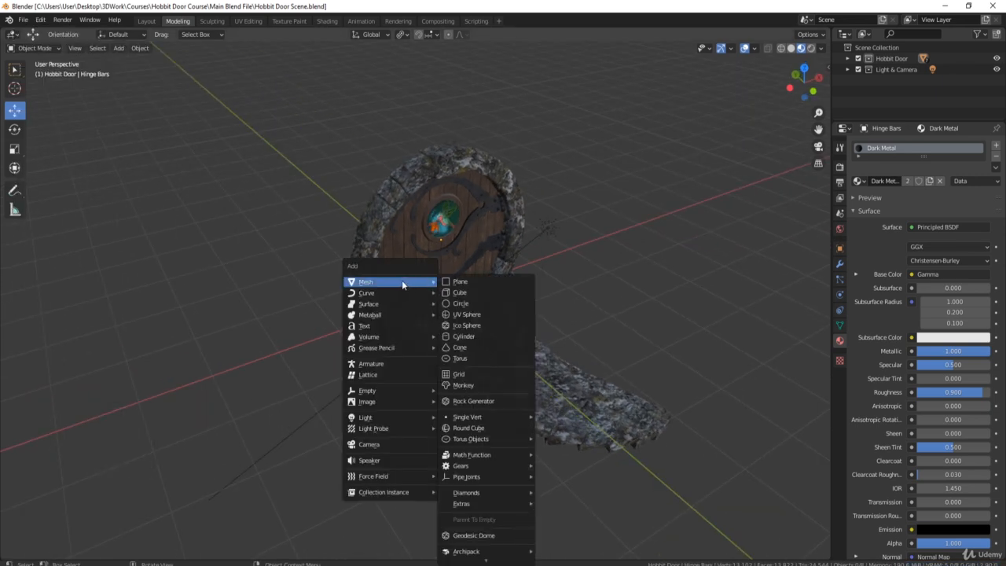
{"action": "left_click", "coordinate": [486, 314]}
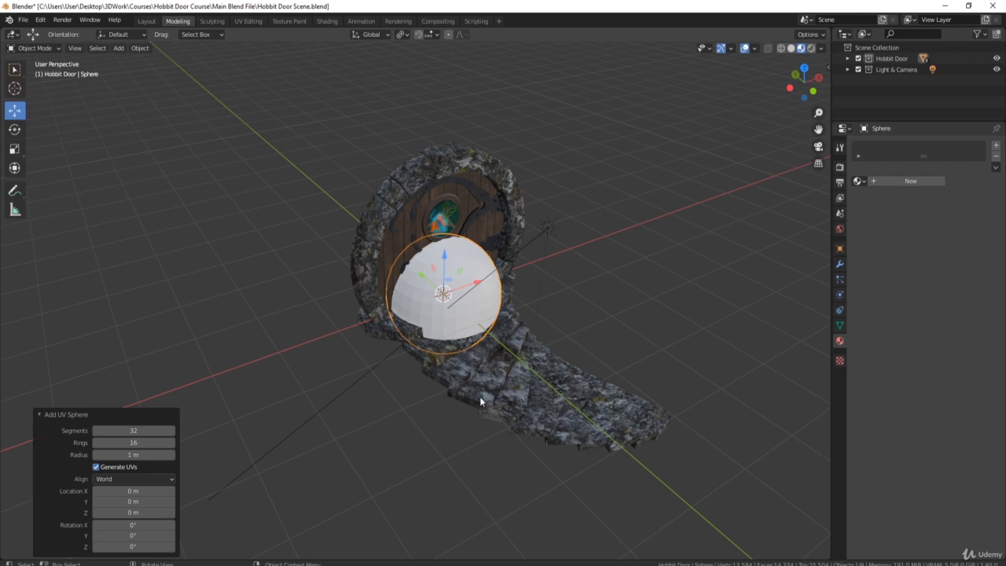
Move the sphere forward along Y and about 1.9 m along negative X so it sits beside the top of the steps
{"action": "middle_click_drag", "start_coordinate": [457, 354], "coordinate": [507, 348]}
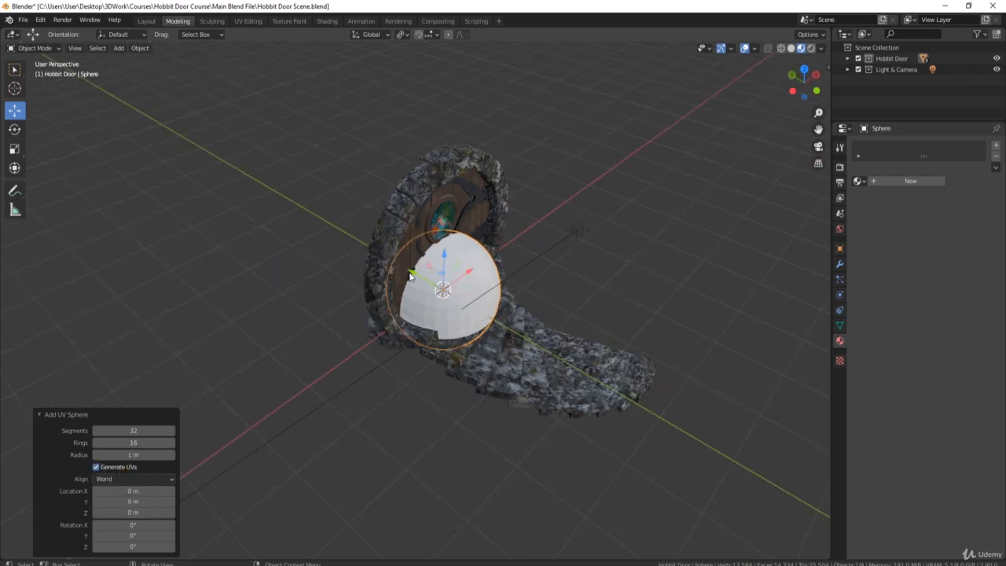
{"action": "left_click_drag", "start_coordinate": [412, 274], "coordinate": [430, 283]}
{"action": "middle_click_drag", "start_coordinate": [574, 276], "coordinate": [500, 314]}
{"action": "left_click_drag", "start_coordinate": [500, 314], "coordinate": [373, 323]}
{"action": "middle_click_drag", "start_coordinate": [373, 324], "coordinate": [480, 276]}
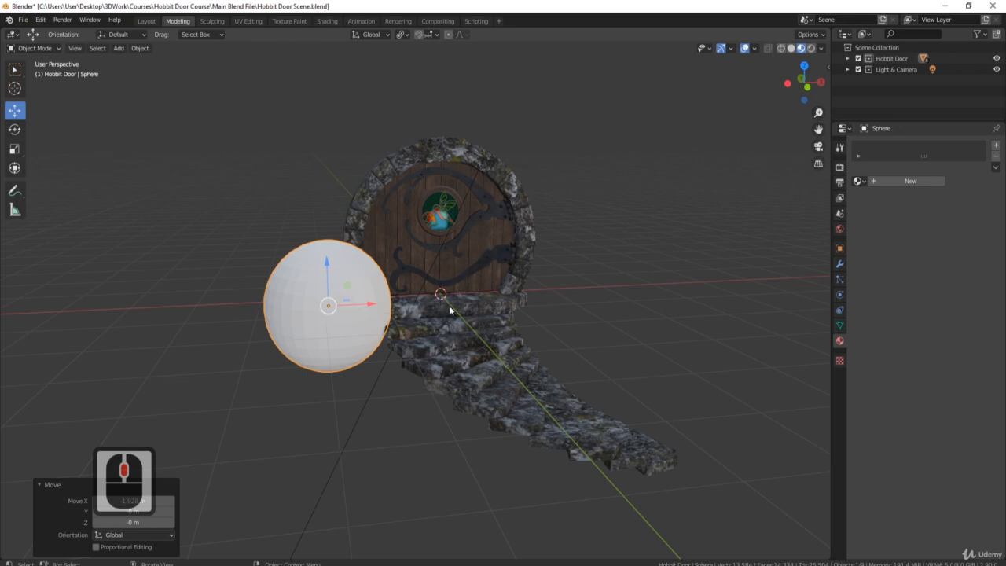
{"action": "middle_click_drag", "start_coordinate": [328, 268], "coordinate": [460, 311]}
In Edit Mode, enable proportional editing and move an edge on the sphere's front with size 1.77 to stretch it outward into an elongated form
{"action": "key", "text": "Tab"}
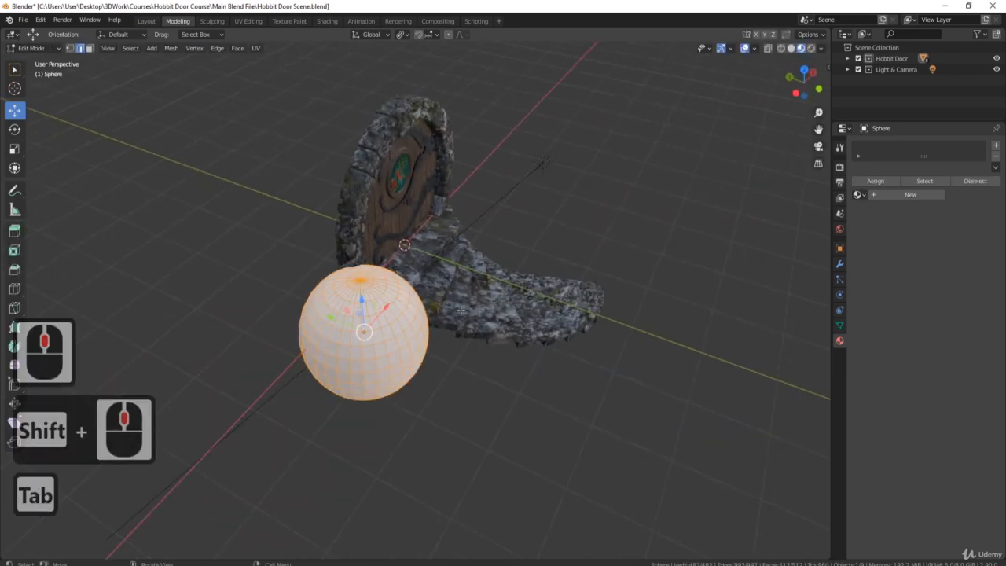
{"action": "left_click", "coordinate": [448, 34]}
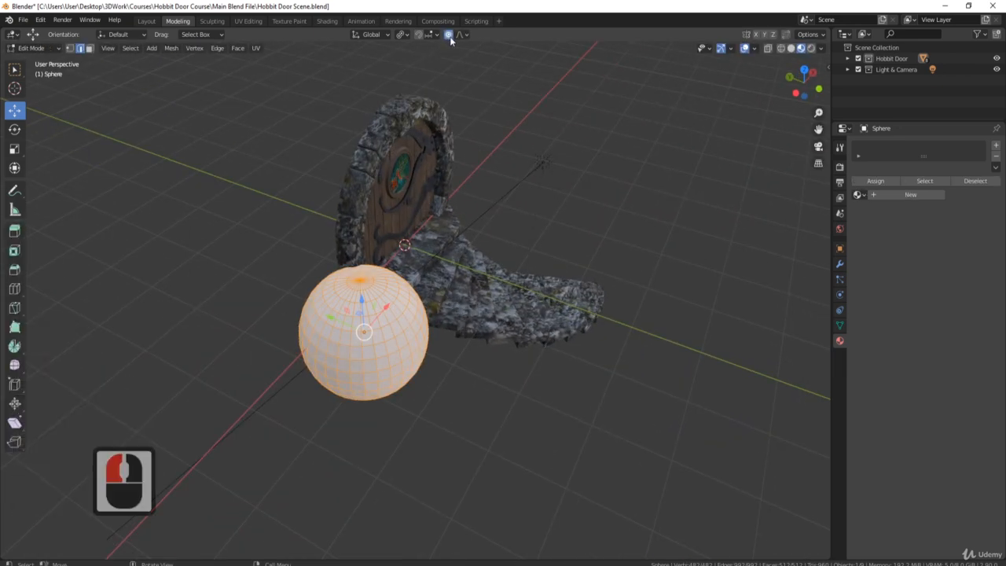
{"action": "left_click", "coordinate": [423, 355]}
{"action": "middle_click_drag", "start_coordinate": [423, 356], "coordinate": [369, 320], "text": "shift"}
{"action": "key", "text": "g"}
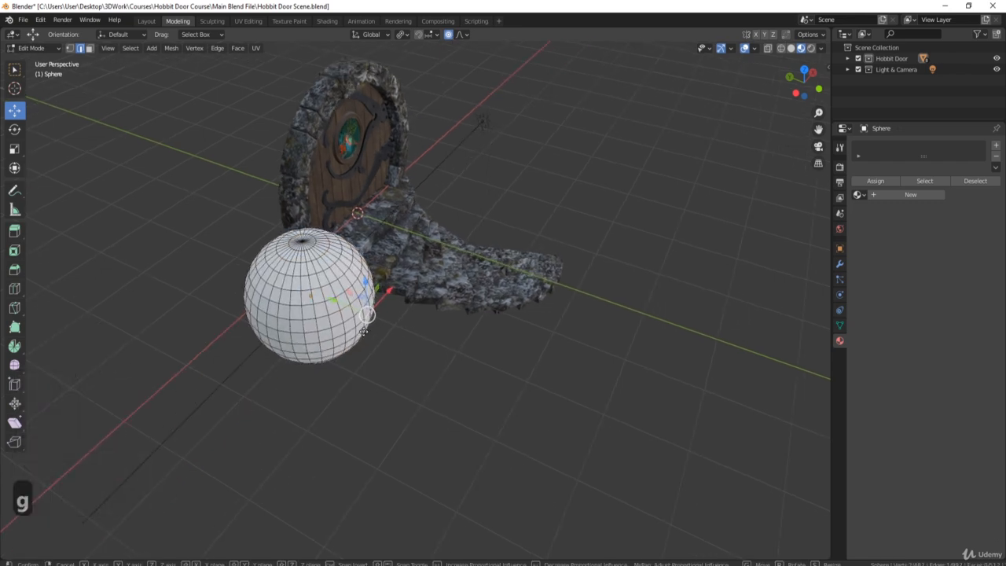
{"action": "scroll", "coordinate": [364, 331], "scroll_direction": "down", "scroll_amount": 19}
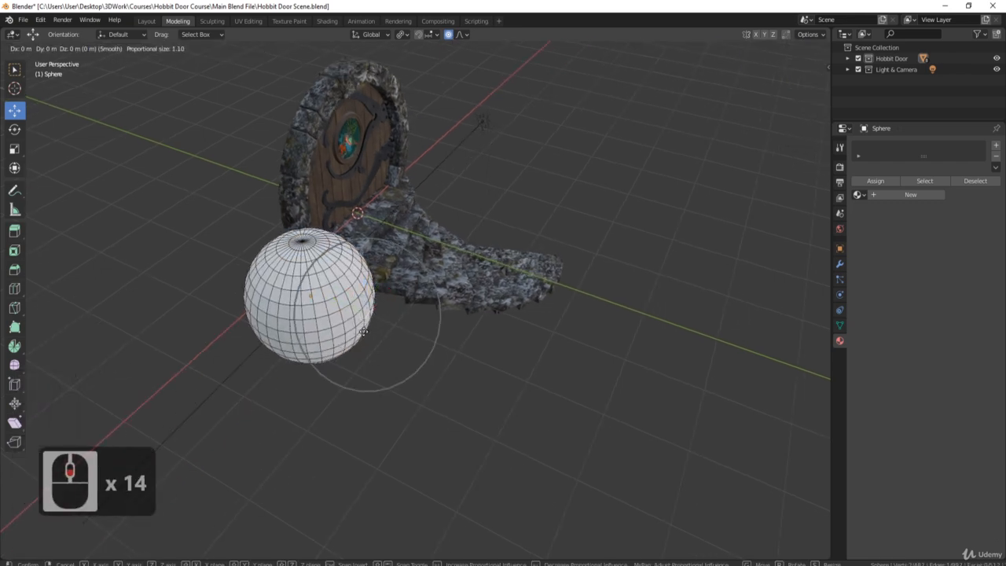
{"action": "left_click", "coordinate": [536, 364]}
Try to stretch the sphere's front end down alongside the staircase with repeated proportional moves of size 1.77
{"action": "middle_click_drag", "start_coordinate": [536, 364], "coordinate": [402, 345]}
{"action": "key", "text": "g"}
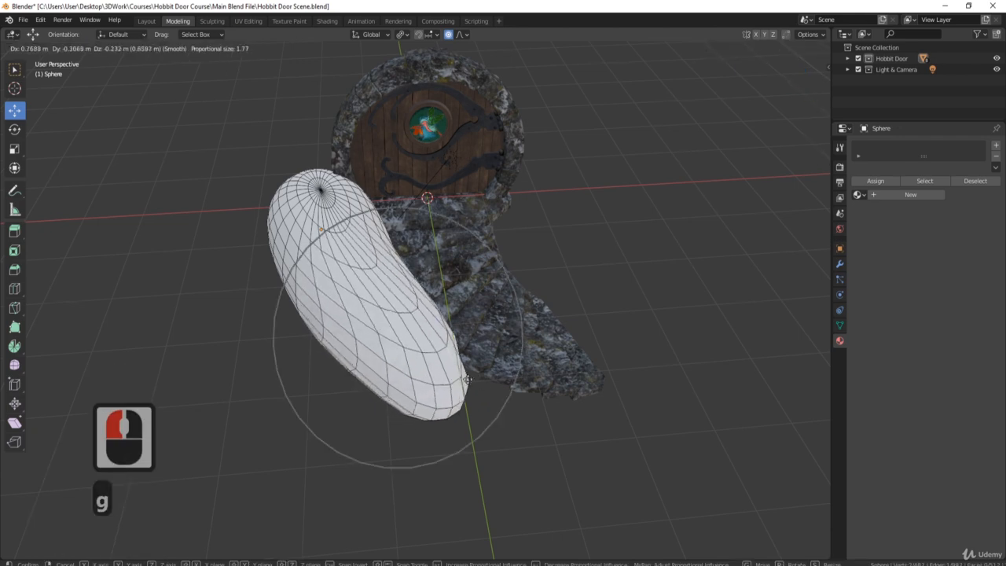
{"action": "left_click", "coordinate": [496, 386]}
{"action": "left_click", "coordinate": [426, 393]}
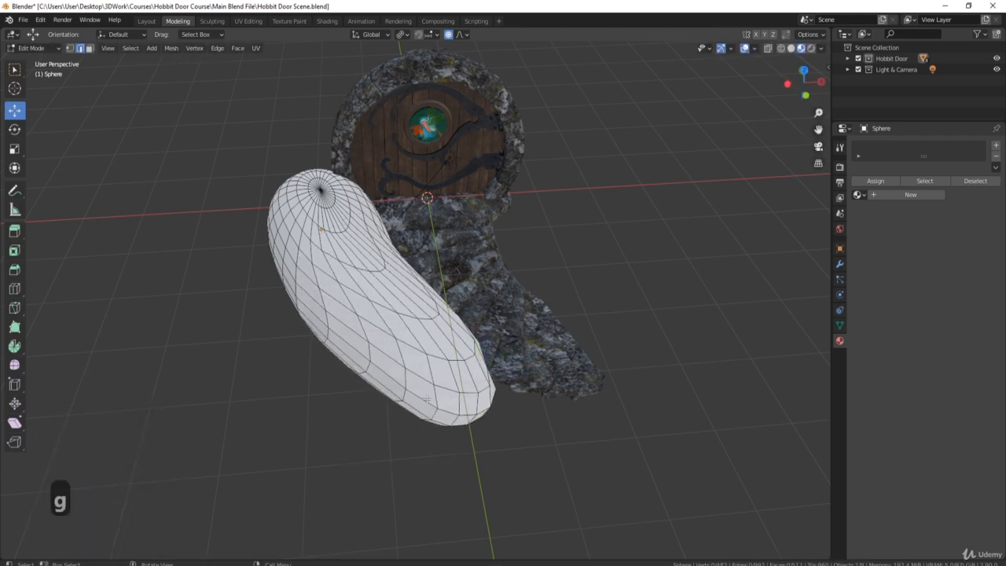
{"action": "key", "text": "g"}
{"action": "left_click", "coordinate": [370, 461]}
{"action": "middle_click_drag", "start_coordinate": [370, 461], "coordinate": [428, 414]}
{"action": "left_click", "coordinate": [425, 409]}
{"action": "key", "text": "g"}
{"action": "left_click", "coordinate": [554, 425]}
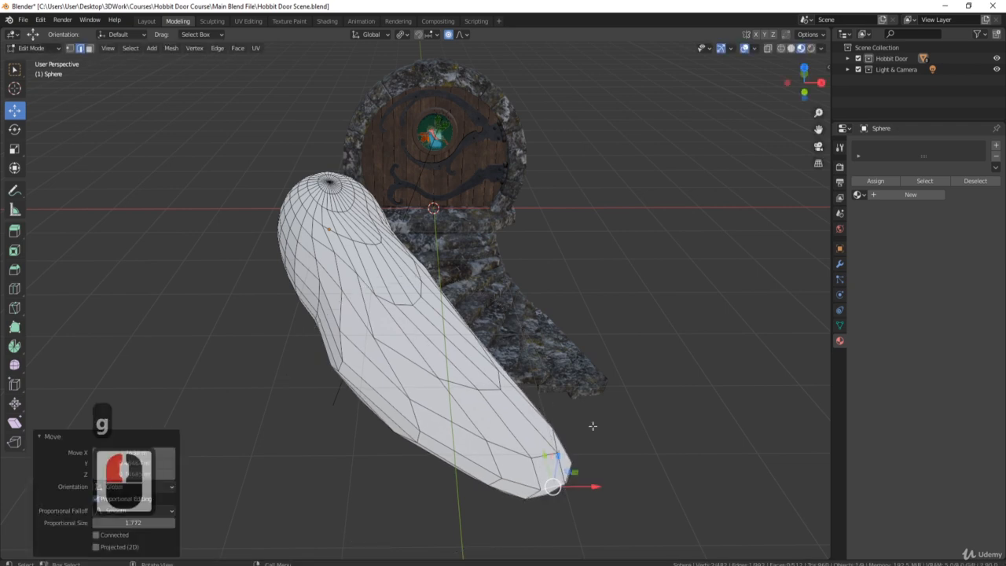
Try to bulge the stretched mesh's lower end toward the steps and raise its outer side with proportional moves
{"action": "middle_click_drag", "start_coordinate": [554, 424], "coordinate": [450, 427]}
{"action": "left_click", "coordinate": [405, 464]}
{"action": "key", "text": "g"}
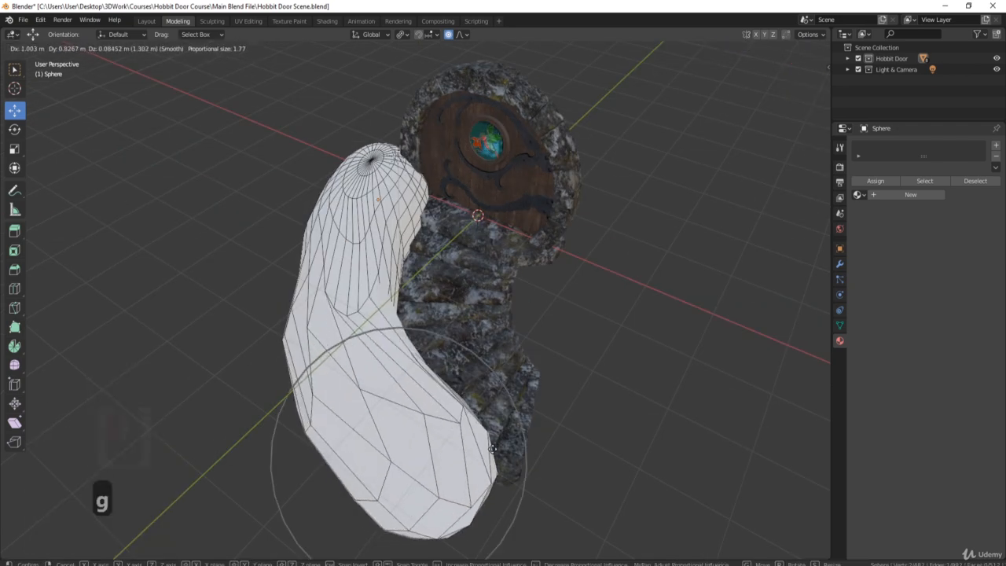
{"action": "left_click", "coordinate": [503, 472]}
{"action": "middle_click_drag", "start_coordinate": [503, 471], "coordinate": [456, 389]}
{"action": "left_click", "coordinate": [288, 320]}
{"action": "key", "text": "g"}
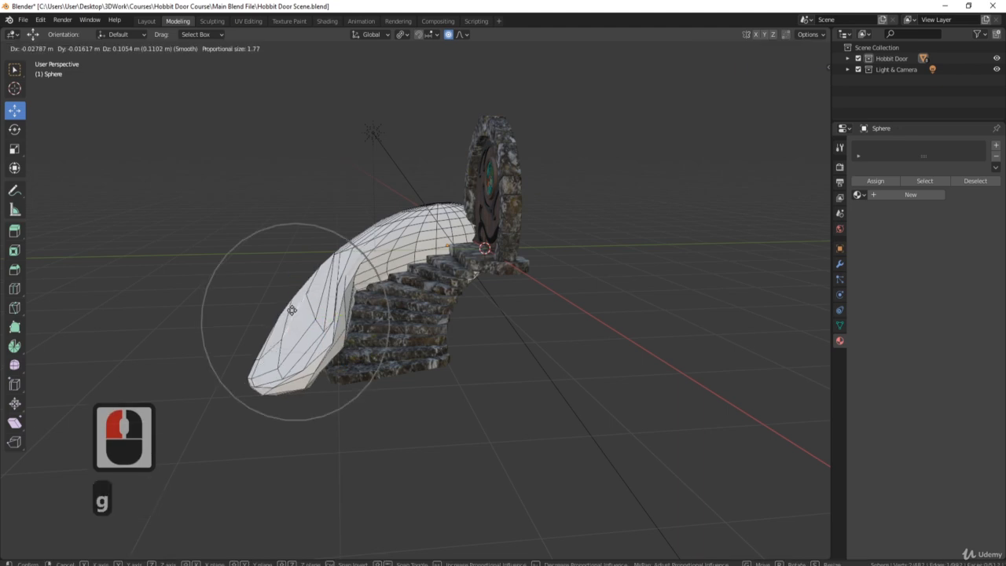
{"action": "left_click", "coordinate": [276, 279]}
{"action": "middle_click_drag", "start_coordinate": [275, 279], "coordinate": [372, 301]}
Undo the recent proportional moves back to the first simple stretch of the sphere
{"action": "key", "text": "ctrl+z"}
{"action": "key", "text": "ctrl+z"}
{"action": "key", "text": "ctrl+z"}
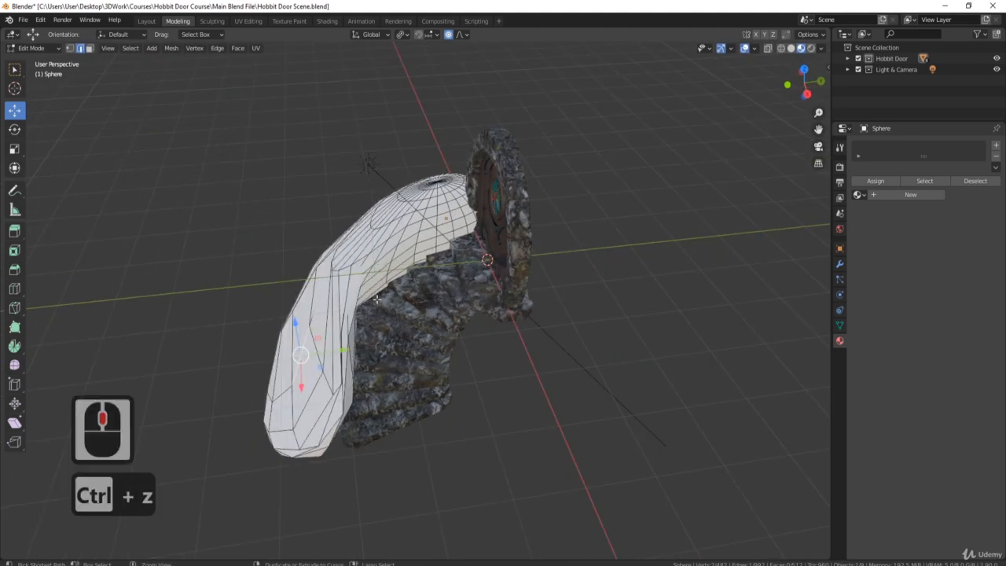
{"action": "middle_click_drag", "start_coordinate": [278, 446], "coordinate": [338, 359]}
{"action": "key", "text": "ctrl+z"}
{"action": "key", "text": "ctrl+z"}
{"action": "key", "text": "ctrl+z"}
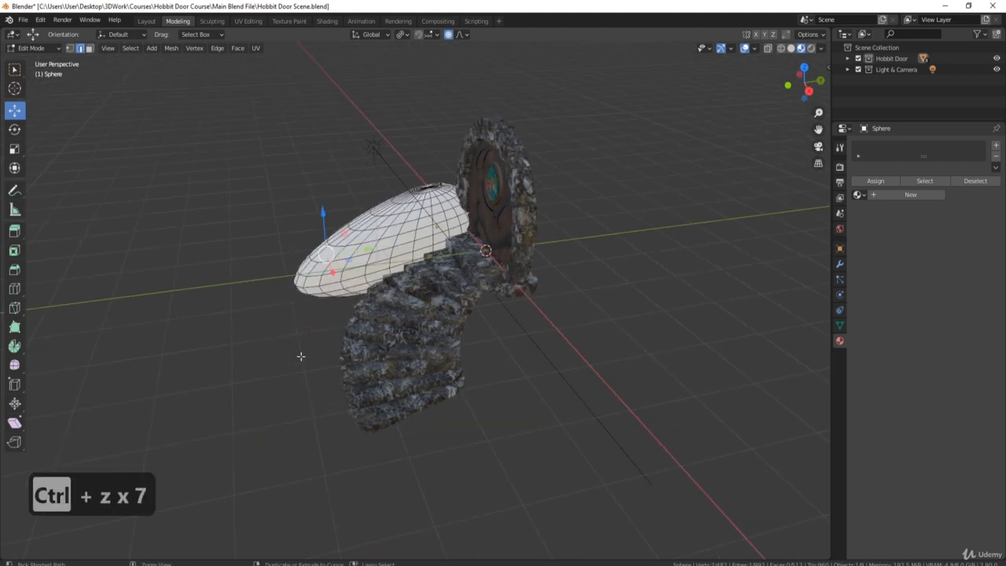
Move an edge near the sphere's stretched end outward and down with the proportional size enlarged to about 3.45
{"action": "middle_click_drag", "start_coordinate": [301, 356], "coordinate": [416, 385]}
{"action": "scroll", "coordinate": [416, 385], "scroll_direction": "down", "scroll_amount": 2}
{"action": "middle_click_drag", "start_coordinate": [416, 385], "coordinate": [431, 365]}
{"action": "left_click", "coordinate": [431, 334]}
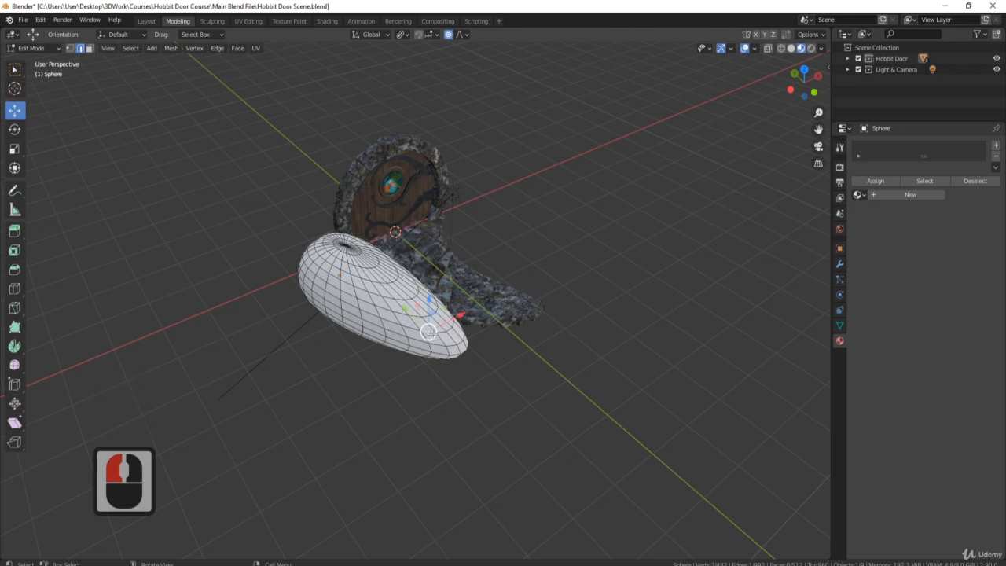
{"action": "key", "text": "g"}
{"action": "scroll", "coordinate": [440, 335], "scroll_direction": "down", "scroll_amount": 8}
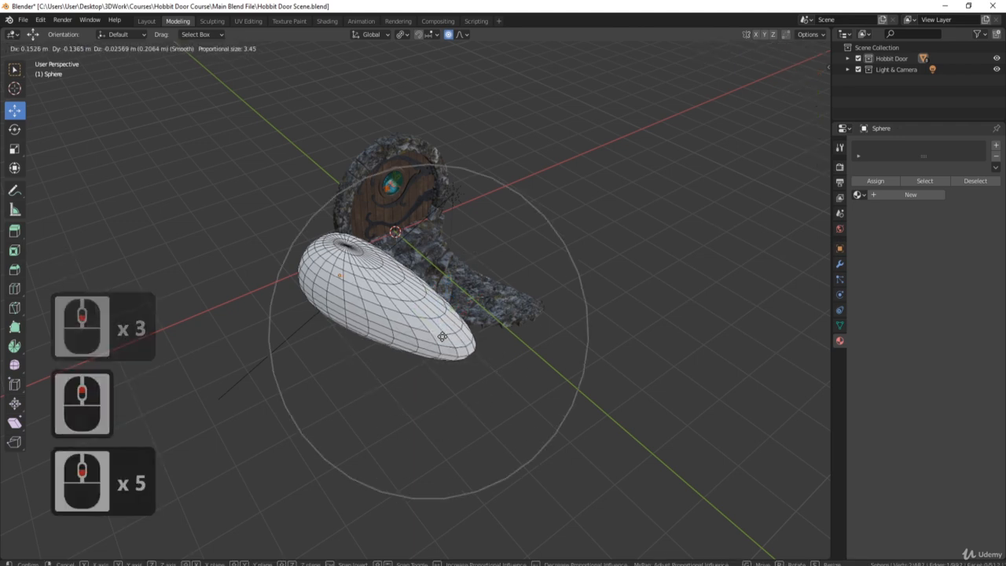
{"action": "left_click", "coordinate": [413, 401]}
Pull the side of the stretched end facing the steps across toward the foot of the staircase in two proportional moves
{"action": "middle_click_drag", "start_coordinate": [413, 401], "coordinate": [353, 370]}
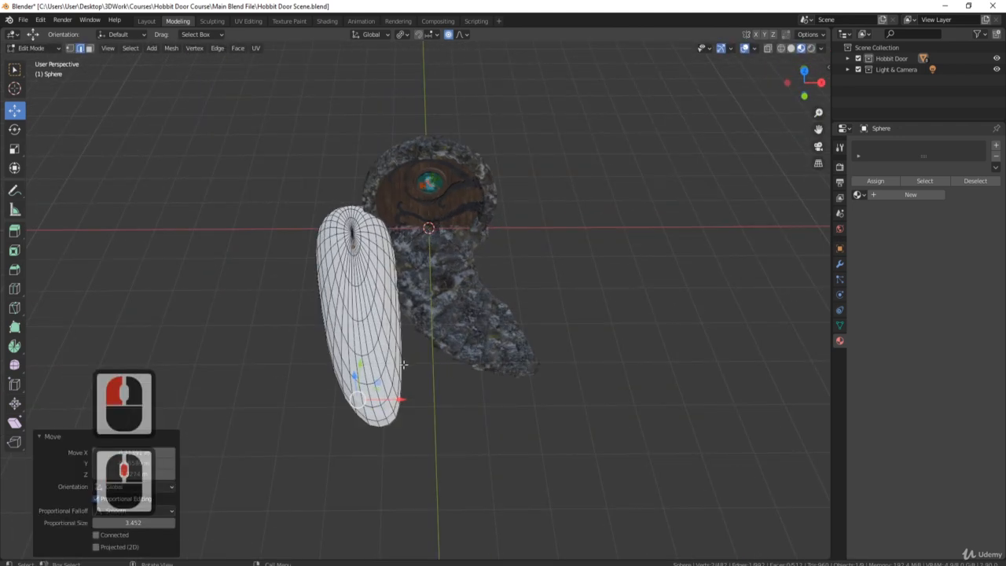
{"action": "key", "text": "g"}
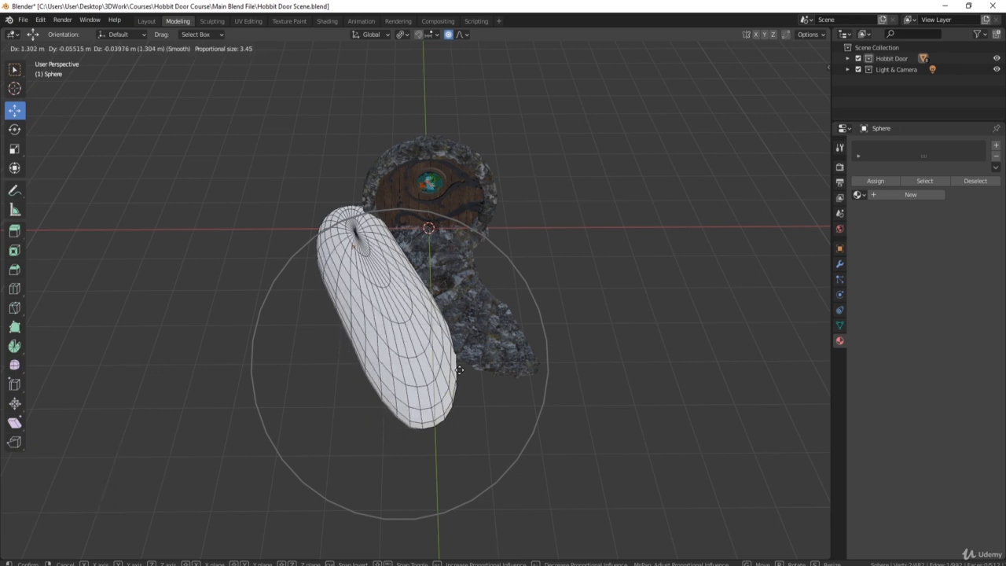
{"action": "left_click", "coordinate": [456, 362]}
{"action": "middle_click_drag", "start_coordinate": [455, 361], "coordinate": [479, 353]}
{"action": "key", "text": "g"}
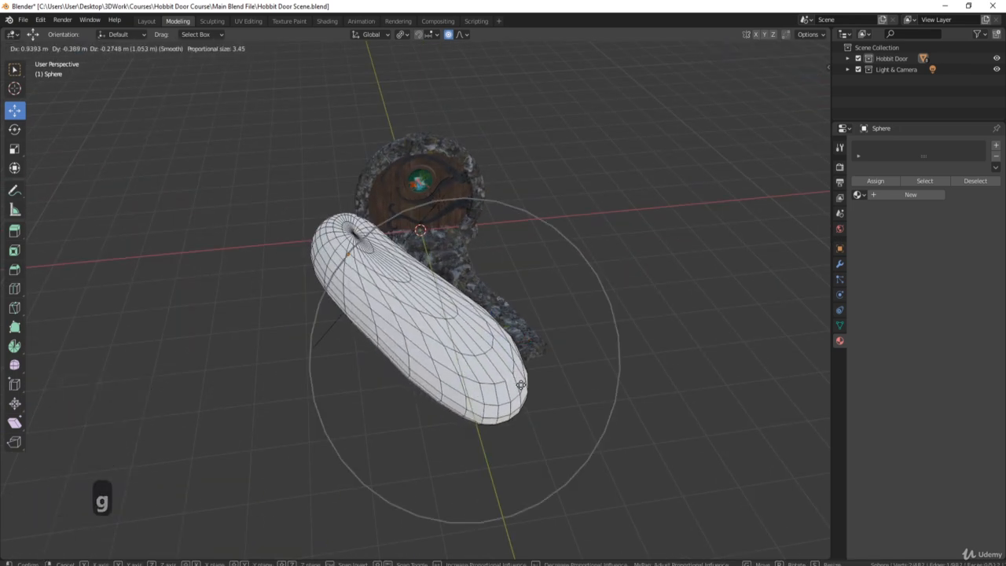
{"action": "left_click", "coordinate": [550, 385]}
Move the lower tip of the mesh about 0.47 m in X and 0.25 m in Y with proportional size 3.45
{"action": "middle_click_drag", "start_coordinate": [550, 385], "coordinate": [400, 439]}
{"action": "key", "text": "g"}
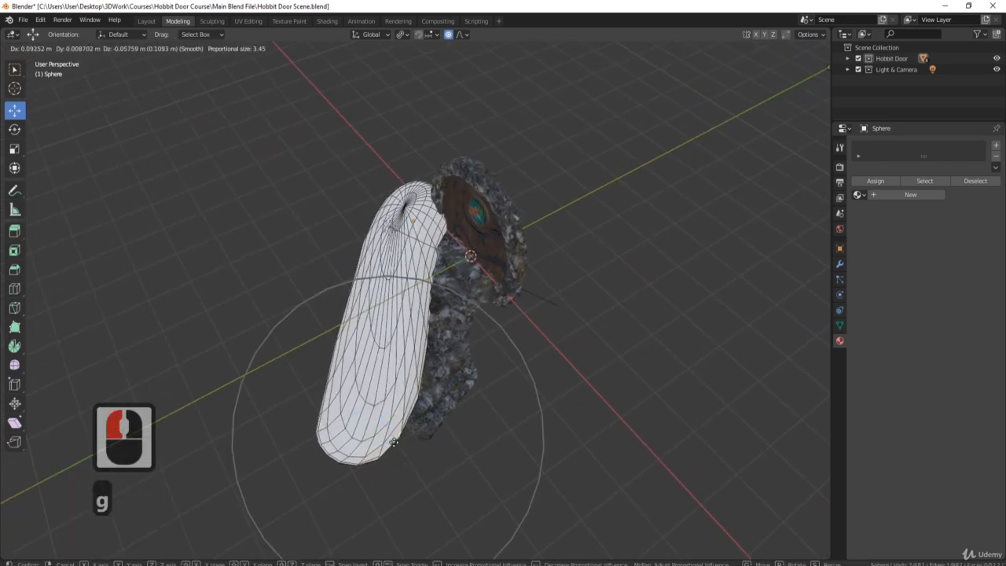
{"action": "left_click", "coordinate": [412, 452]}
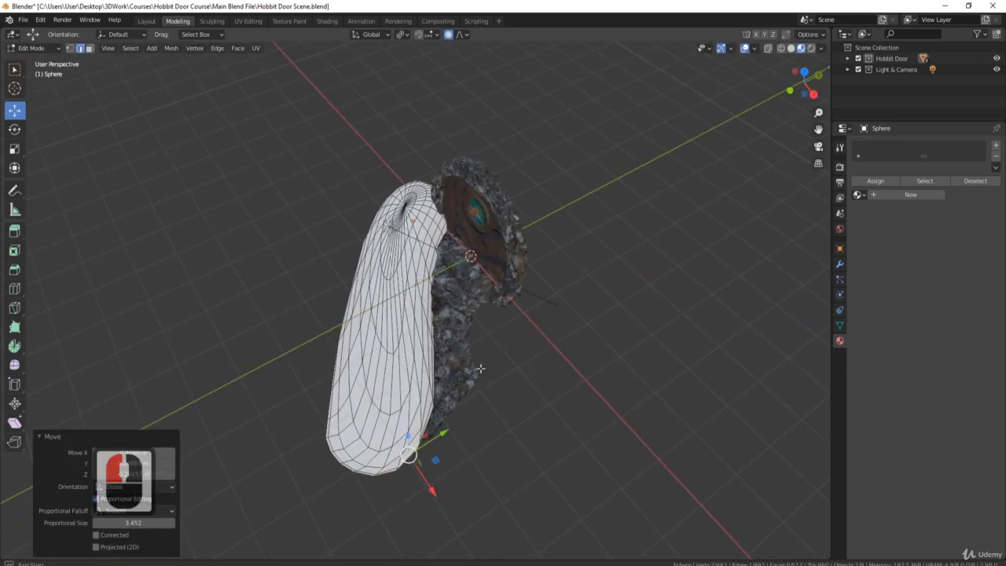
Pull the mesh's outer side away from the steps, about -0.46 m in X and -0.24 m in Y, with proportional editing
{"action": "middle_click_drag", "start_coordinate": [416, 457], "coordinate": [389, 344]}
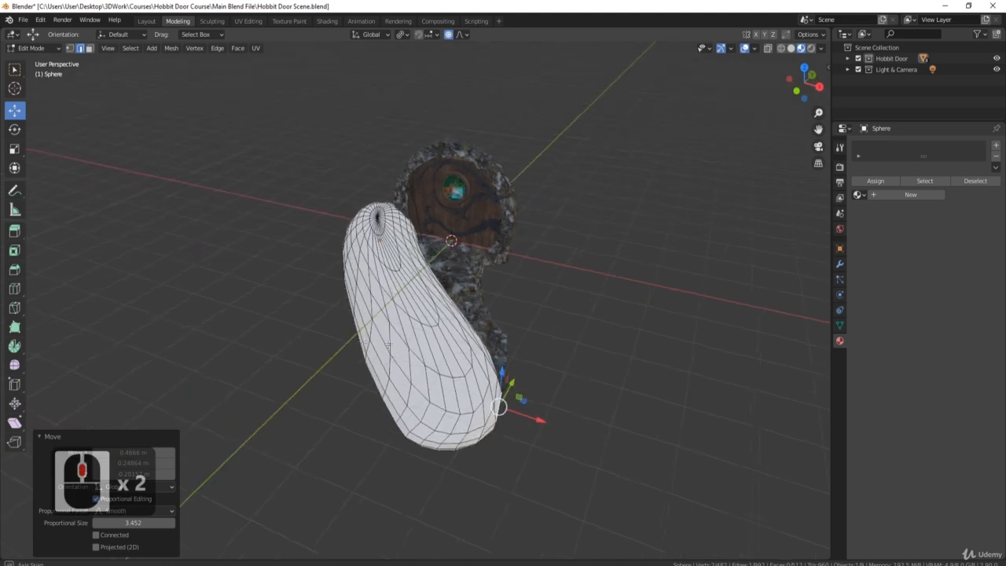
{"action": "key", "text": "g"}
{"action": "left_click", "coordinate": [344, 343]}
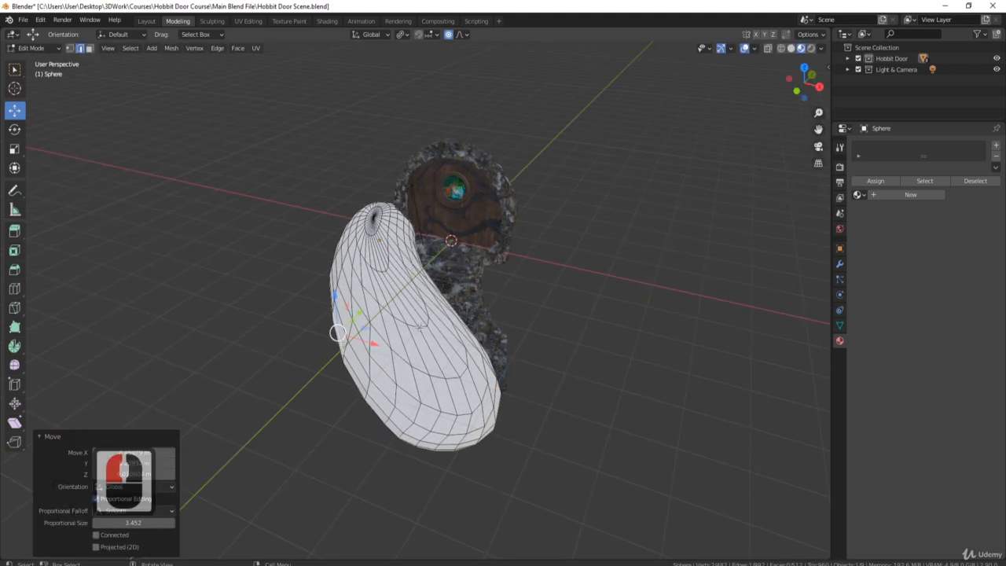
{"action": "mouse_move", "coordinate": [422, 322]}
{"action": "middle_mouse_down"}
{"action": "mouse_move", "coordinate": [584, 270]}
{"action": "mouse_move", "coordinate": [519, 203]}
{"action": "mouse_move", "coordinate": [405, 314]}
{"action": "middle_mouse_up"}
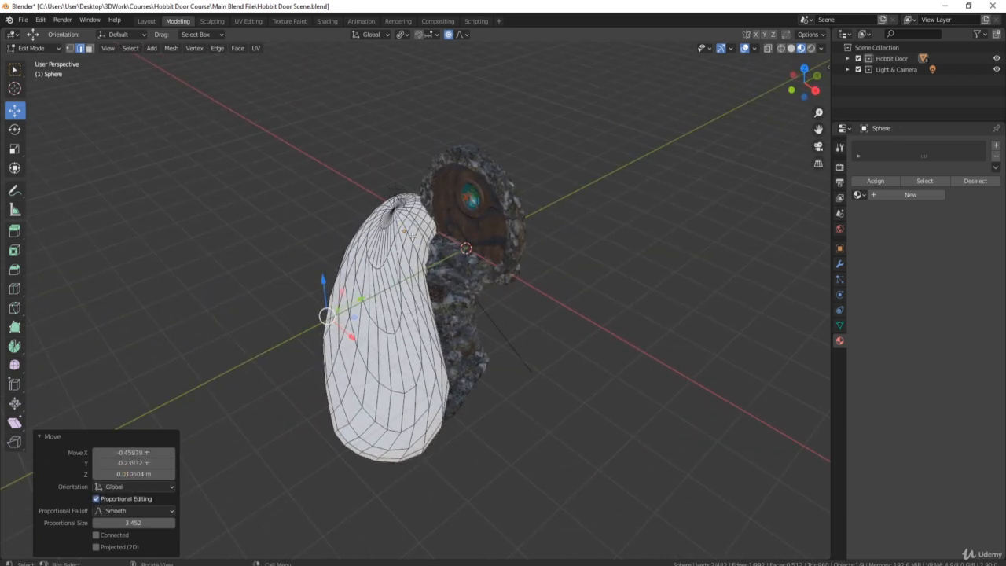
{"action": "middle_click_drag", "start_coordinate": [454, 271], "coordinate": [380, 360]}
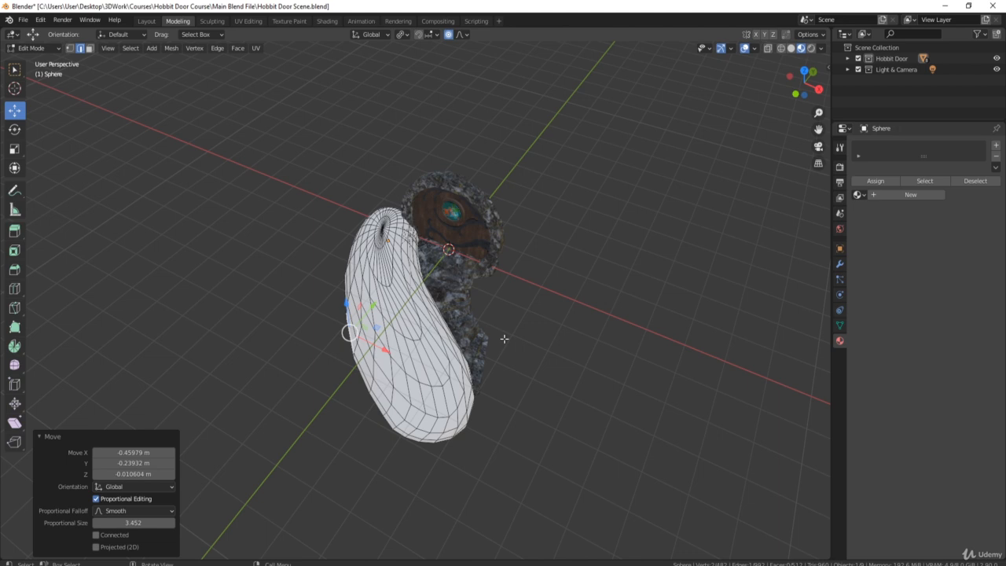
Move the mesh's side along the steps about -0.11 m in X and -0.21 m in Y with proportional size 2.594
{"action": "middle_click_drag", "start_coordinate": [524, 377], "coordinate": [410, 331]}
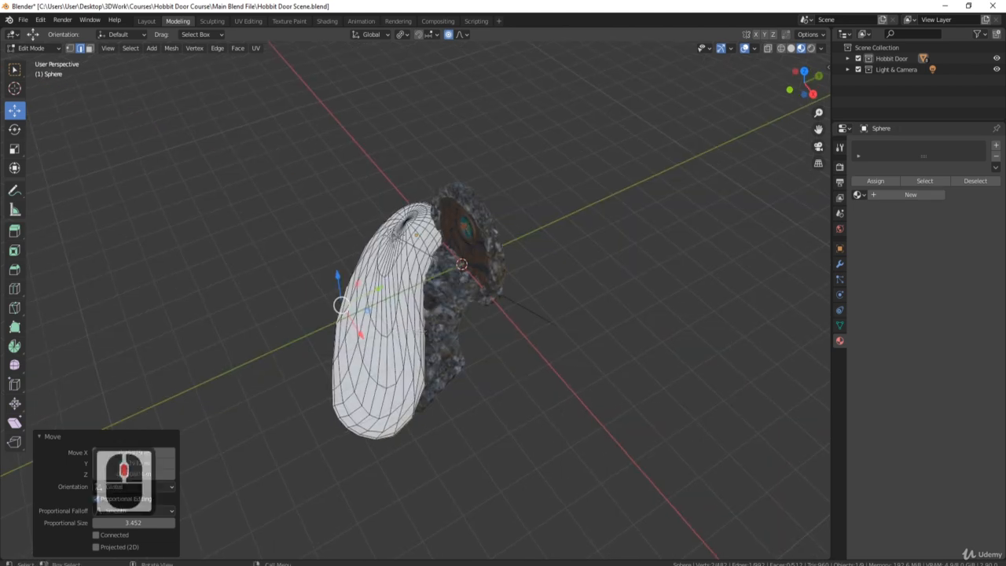
{"action": "left_click", "coordinate": [422, 337]}
{"action": "key", "text": "g"}
{"action": "scroll", "coordinate": [416, 336], "scroll_direction": "up", "scroll_amount": 3}
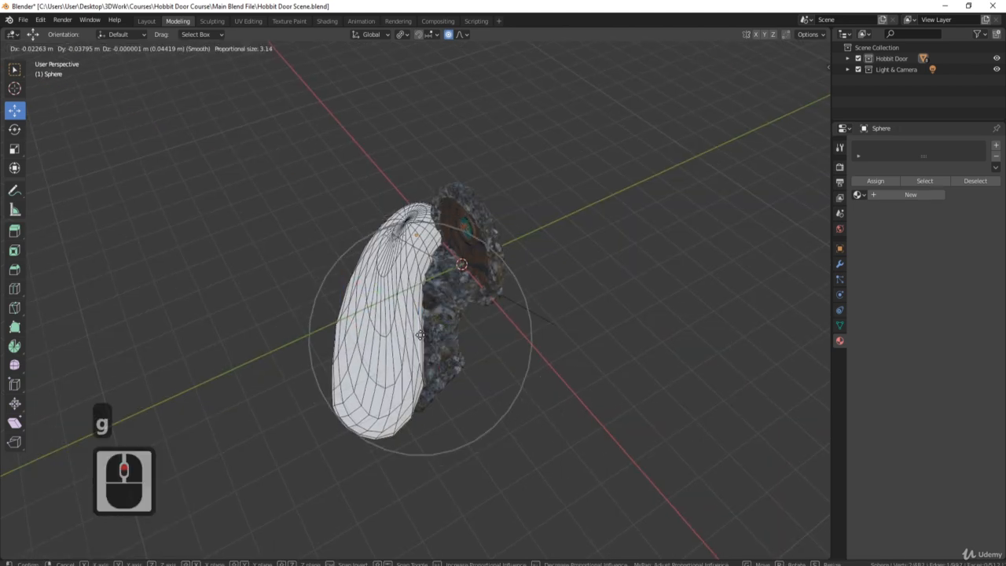
{"action": "left_click", "coordinate": [509, 418]}
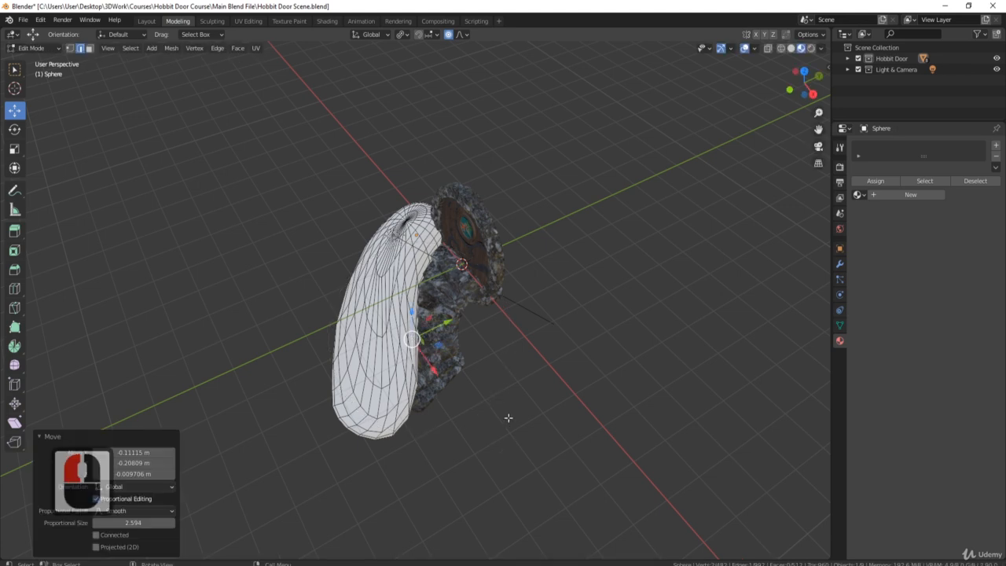
Pull the underside of the mesh down in two proportional moves, the second about -0.15 m in Z
{"action": "middle_click_drag", "start_coordinate": [509, 418], "coordinate": [651, 350]}
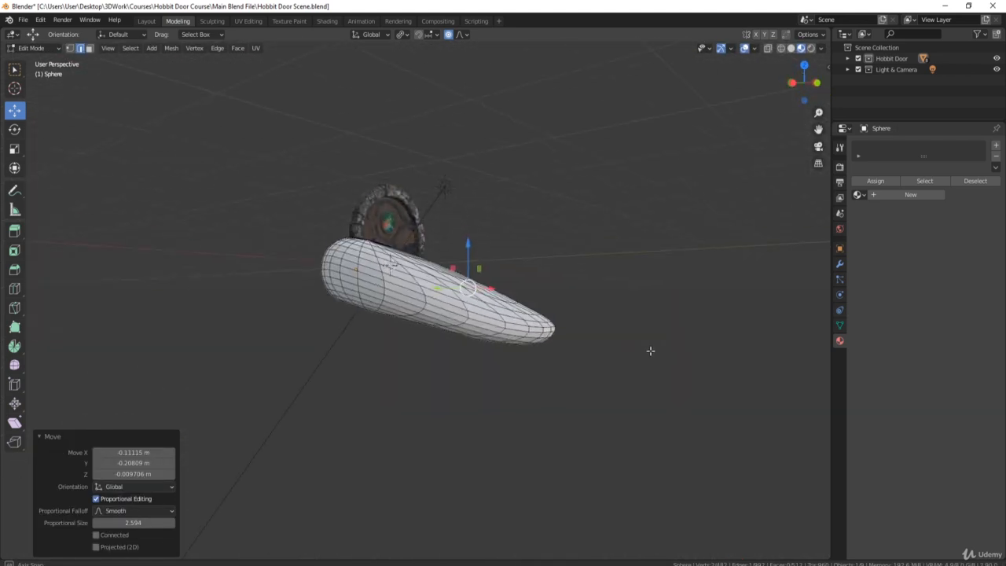
{"action": "left_click", "coordinate": [363, 303]}
{"action": "key", "text": "g"}
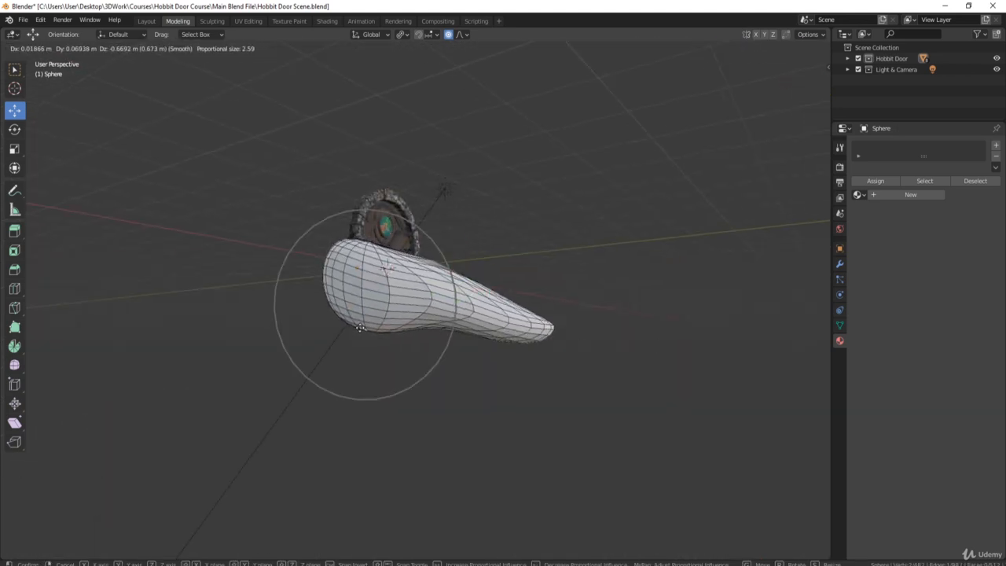
{"action": "left_click", "coordinate": [363, 325]}
{"action": "left_click", "coordinate": [432, 329]}
{"action": "key", "text": "g"}
{"action": "left_click", "coordinate": [433, 331]}
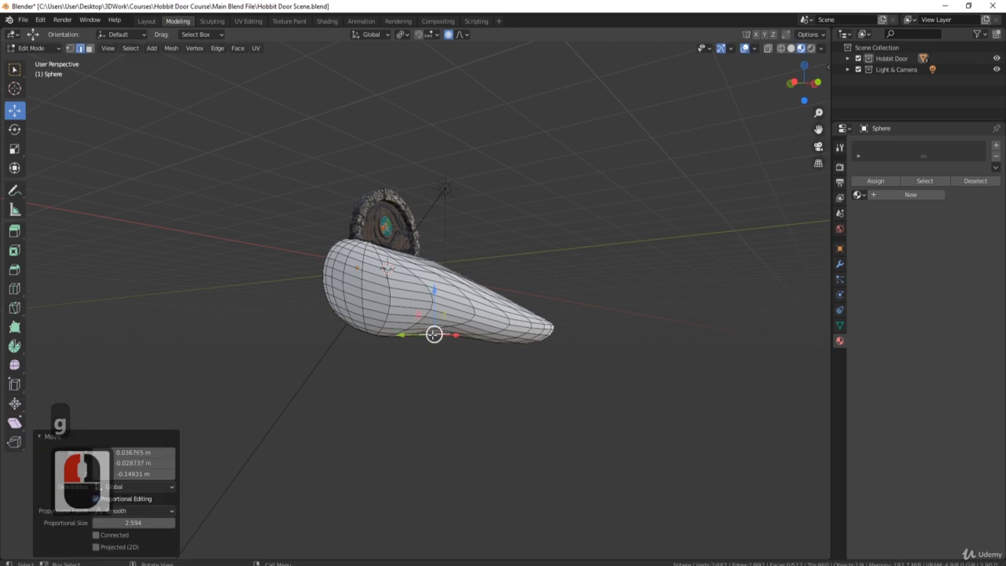
Add a second UV sphere to the mesh, undo its proportional trial move and turn off proportional editing
{"action": "key", "text": "KP_1"}
{"action": "key", "text": "KP_3"}
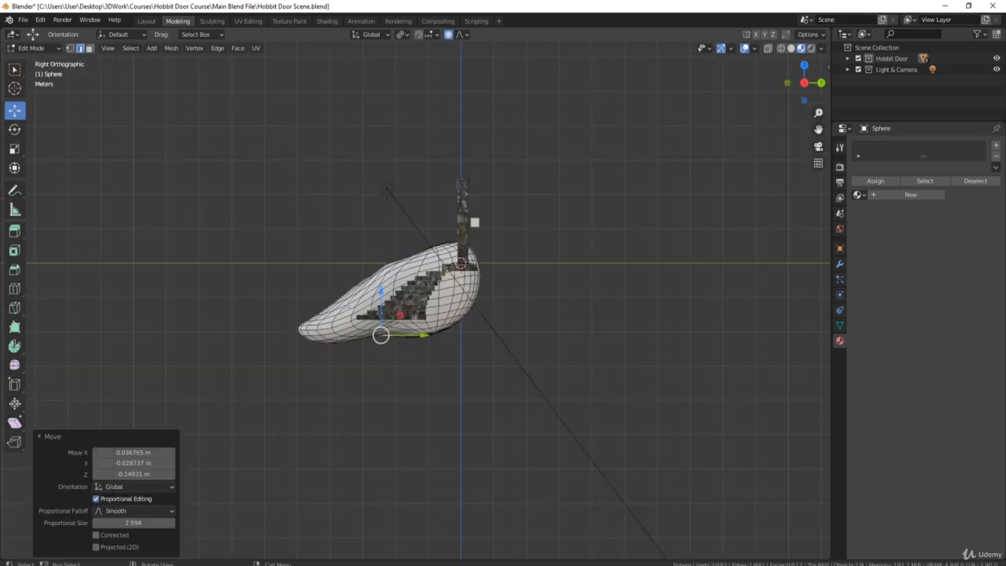
{"action": "middle_click_drag", "start_coordinate": [467, 367], "coordinate": [410, 293]}
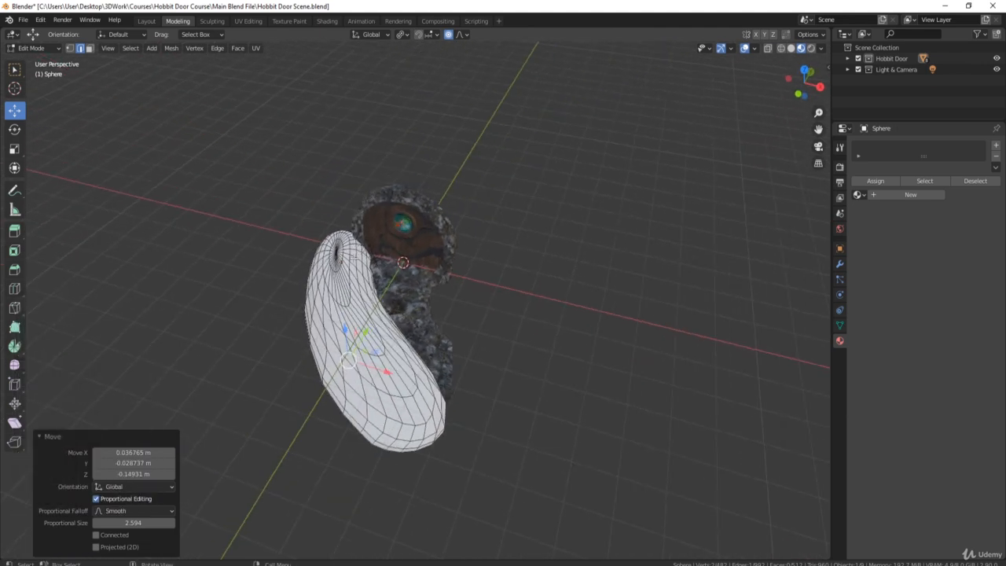
{"action": "key", "text": "shift+a"}
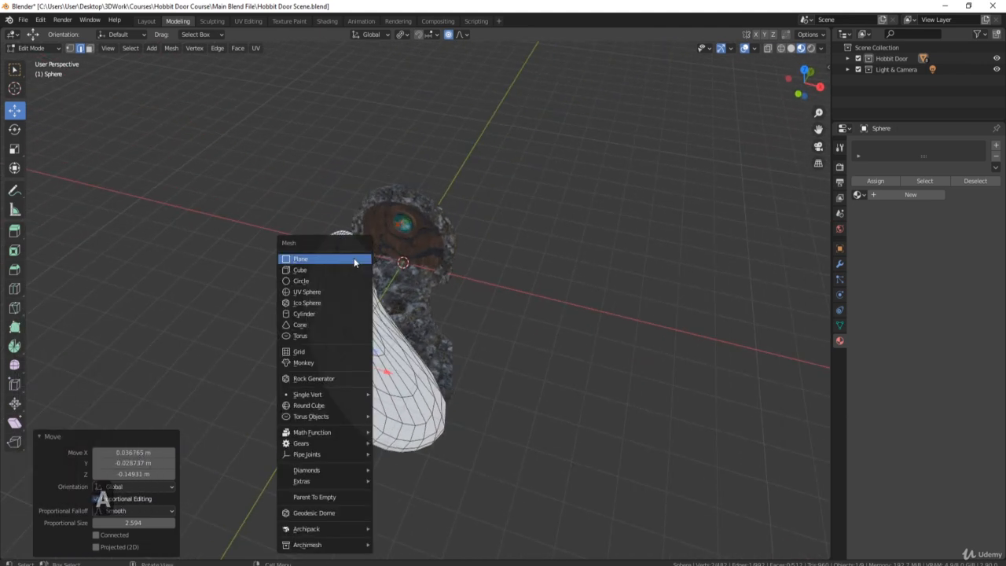
{"action": "left_click", "coordinate": [327, 291]}
{"action": "left_click_drag", "start_coordinate": [440, 272], "coordinate": [517, 288]}
{"action": "key", "text": "ctrl+z"}
{"action": "key", "text": "o"}
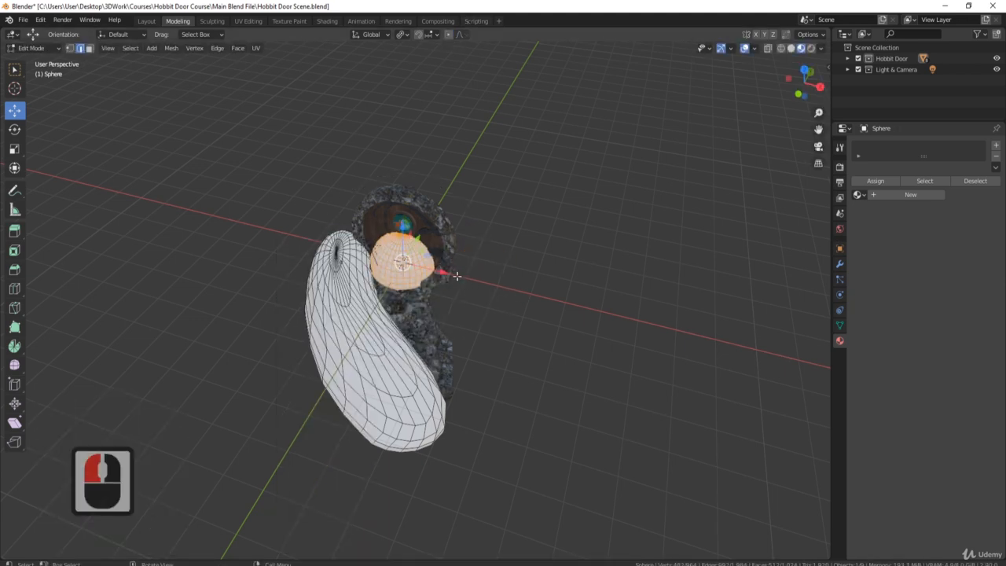
Move the new sphere to the other side of the steps, about 1.69 m in X and -0.55 m in Z
{"action": "left_click_drag", "start_coordinate": [457, 276], "coordinate": [500, 288]}
{"action": "scroll", "coordinate": [500, 288], "scroll_direction": "up", "scroll_amount": 4}
{"action": "middle_click_drag", "start_coordinate": [500, 288], "coordinate": [448, 270], "text": "shift"}
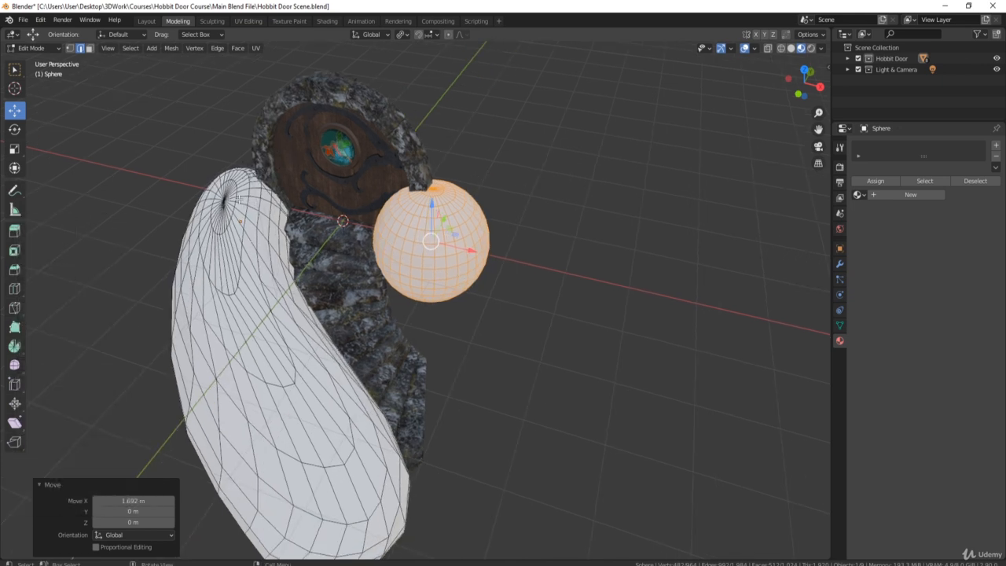
{"action": "middle_click_drag", "start_coordinate": [444, 256], "coordinate": [437, 204]}
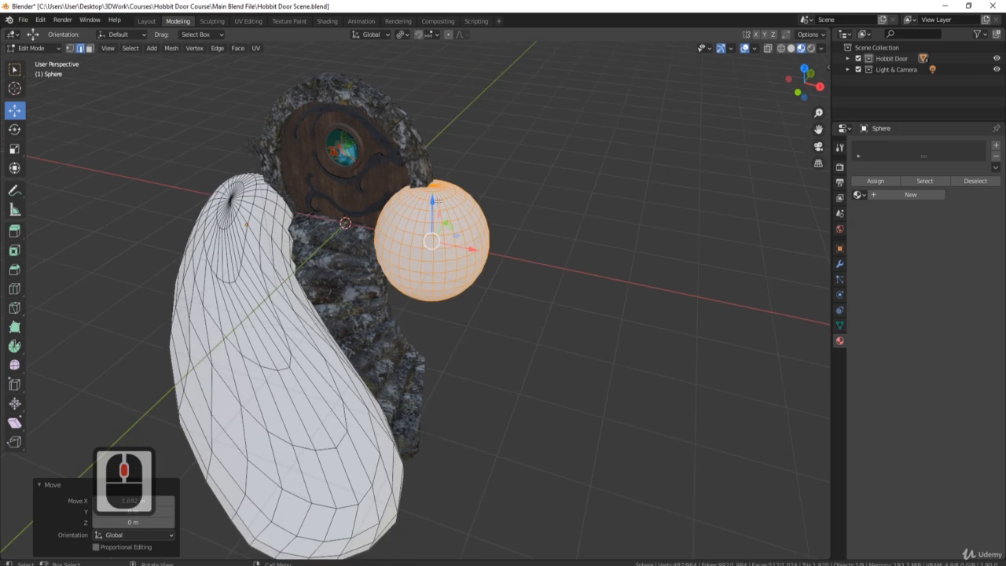
{"action": "left_click_drag", "start_coordinate": [433, 203], "coordinate": [434, 231]}
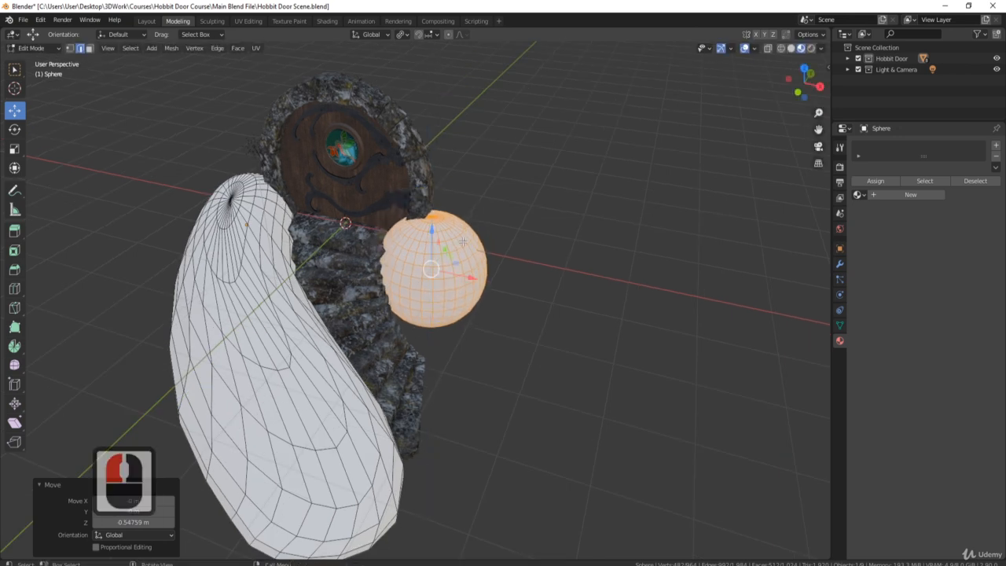
Turn proportional editing back on and restrict it to connected geometry only
{"action": "left_click", "coordinate": [448, 34]}
{"action": "left_click", "coordinate": [463, 33]}
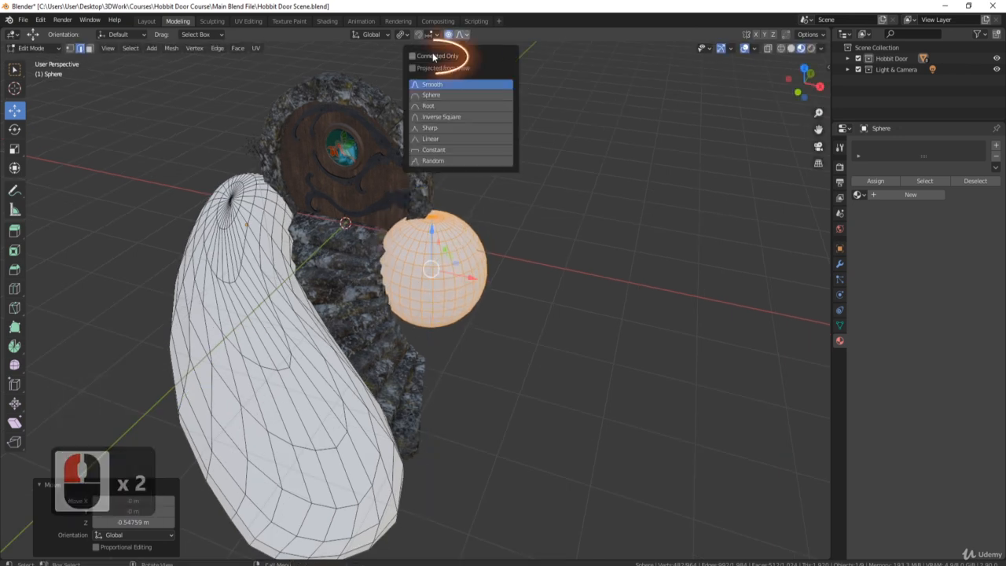
{"action": "left_click", "coordinate": [414, 56]}
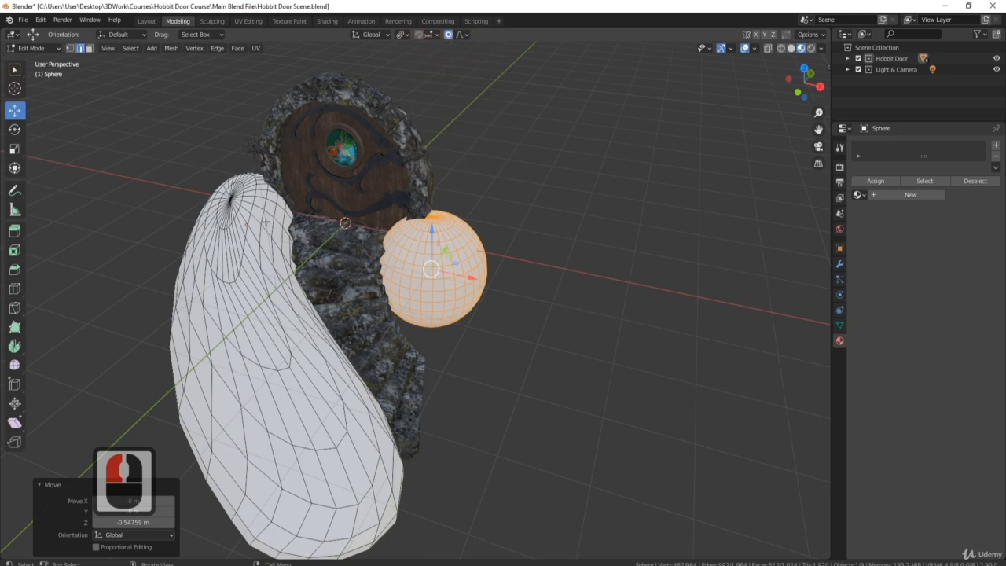
Stretch the second sphere downward by moving an edge on its lower half with proportional editing
{"action": "scroll", "coordinate": [452, 354], "scroll_direction": "down", "scroll_amount": 4}
{"action": "middle_click_drag", "start_coordinate": [452, 354], "coordinate": [423, 255]}
{"action": "scroll", "coordinate": [423, 255], "scroll_direction": "up", "scroll_amount": 3}
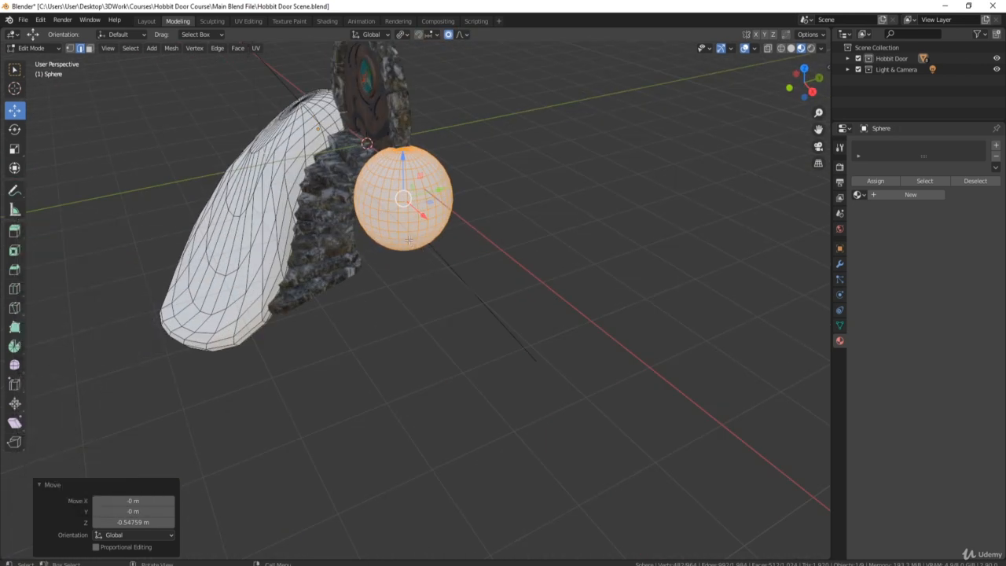
{"action": "left_click", "coordinate": [385, 161]}
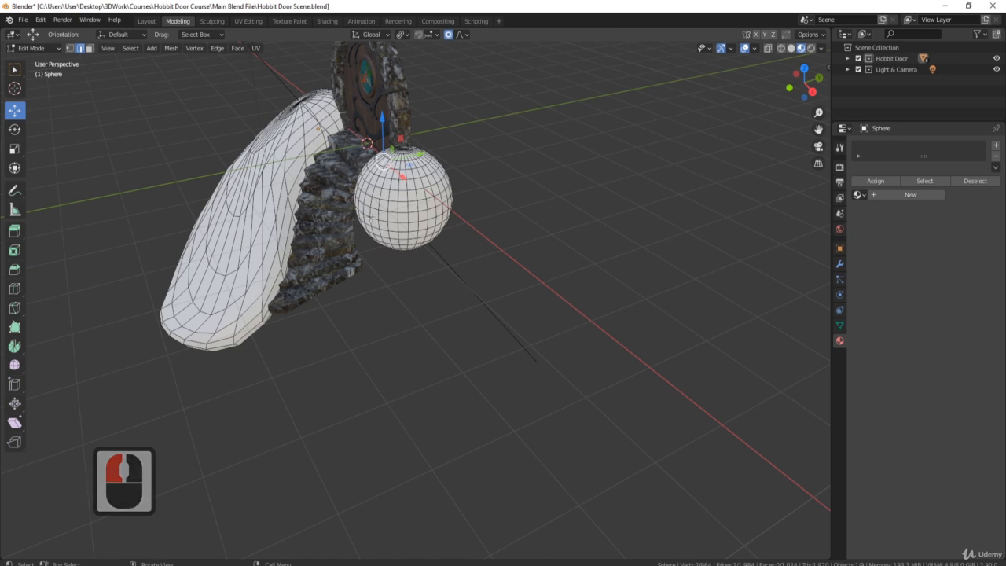
{"action": "left_click", "coordinate": [372, 220]}
{"action": "key", "text": "g"}
{"action": "left_click", "coordinate": [355, 265]}
Raise the second sphere's top slightly and shift its lower end outward in two proportional moves
{"action": "middle_click_drag", "start_coordinate": [355, 265], "coordinate": [393, 256]}
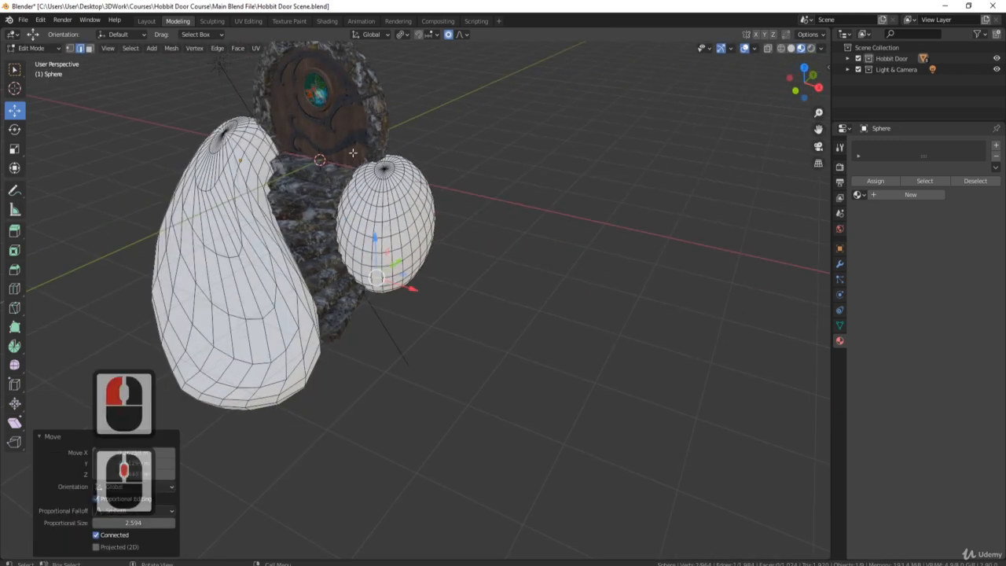
{"action": "left_click", "coordinate": [384, 155]}
{"action": "key", "text": "g"}
{"action": "left_click", "coordinate": [382, 152]}
{"action": "left_click", "coordinate": [387, 285]}
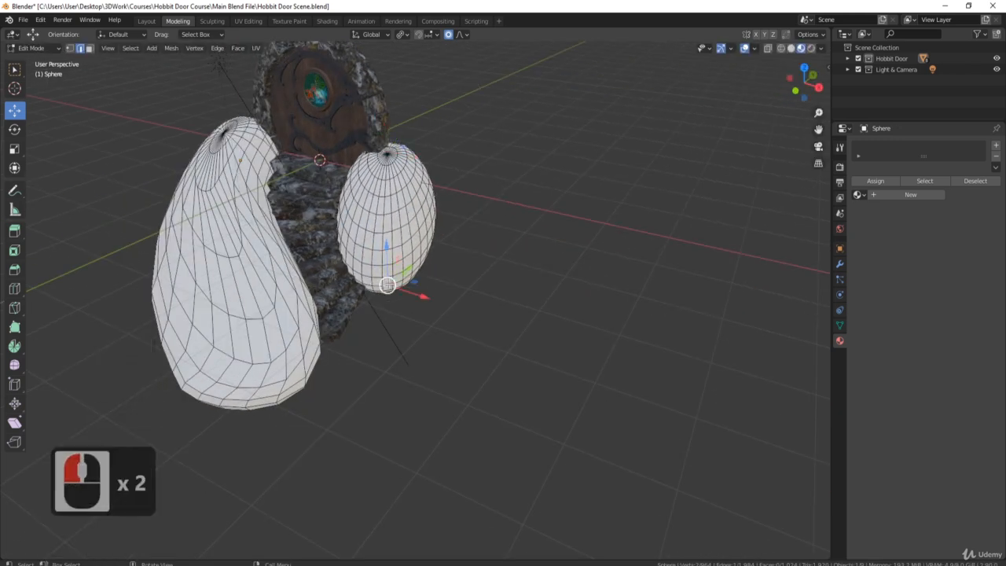
{"action": "key", "text": "g"}
{"action": "left_click", "coordinate": [411, 284]}
Move an edge near the second sphere's top about -0.15 m in X and -0.16 m in Z with proportional editing
{"action": "middle_click_drag", "start_coordinate": [411, 284], "coordinate": [460, 277]}
{"action": "mouse_move", "coordinate": [464, 233]}
{"action": "middle_mouse_down"}
{"action": "mouse_move", "coordinate": [467, 254]}
{"action": "mouse_move", "coordinate": [461, 228]}
{"action": "middle_mouse_up"}
{"action": "left_click", "coordinate": [403, 173]}
{"action": "key", "text": "g"}
{"action": "left_click", "coordinate": [395, 181]}
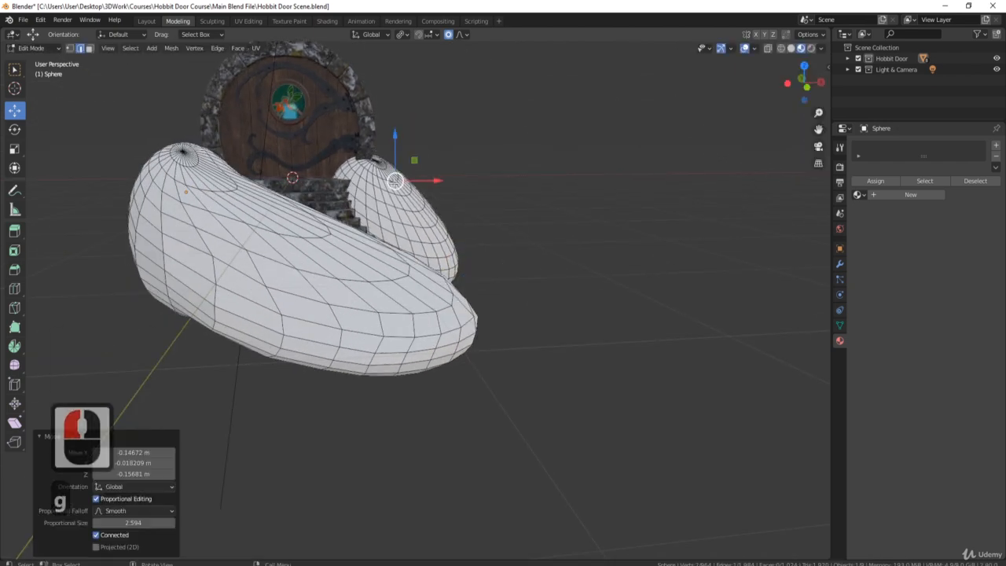
Pull the lower tip of the second sphere further along the staircase with proportional editing
{"action": "middle_click_drag", "start_coordinate": [395, 181], "coordinate": [448, 290]}
{"action": "left_click", "coordinate": [446, 300]}
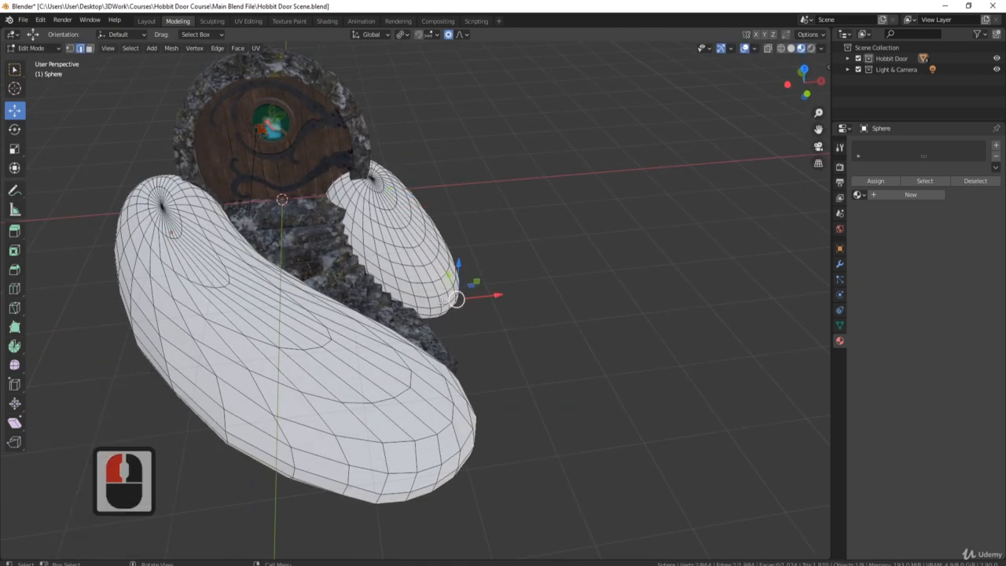
{"action": "key", "text": "g"}
{"action": "left_click", "coordinate": [460, 346]}
Widen the second sphere's lower end, pulling one side toward the steps and the outer side about 0.27 m in X and 0.29 m in Y
{"action": "middle_click_drag", "start_coordinate": [461, 346], "coordinate": [485, 265]}
{"action": "scroll", "coordinate": [413, 289], "scroll_direction": "up", "scroll_amount": 2}
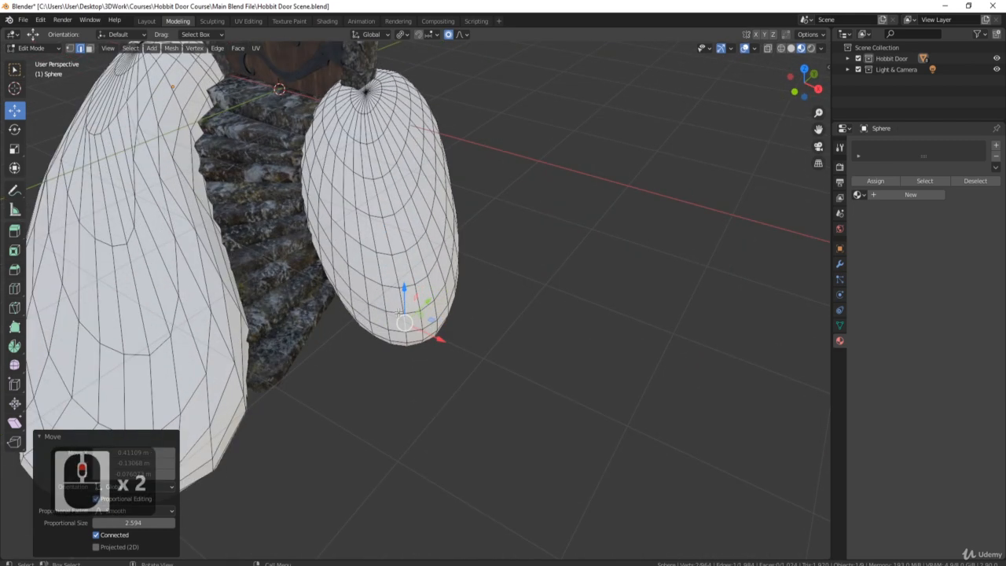
{"action": "key", "text": "g"}
{"action": "left_click", "coordinate": [334, 296]}
{"action": "left_click", "coordinate": [453, 283]}
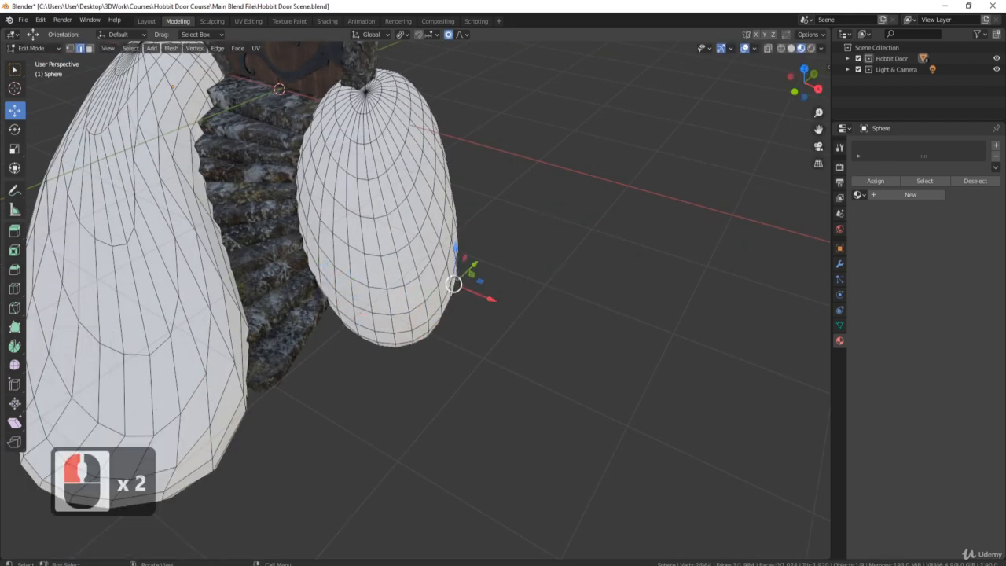
{"action": "key", "text": "g"}
{"action": "left_click", "coordinate": [488, 259]}
Return to object mode and set the mesh's Remesh mode to Quad
{"action": "middle_click_drag", "start_coordinate": [489, 256], "coordinate": [284, 251]}
{"action": "scroll", "coordinate": [559, 205], "scroll_direction": "down", "scroll_amount": 3}
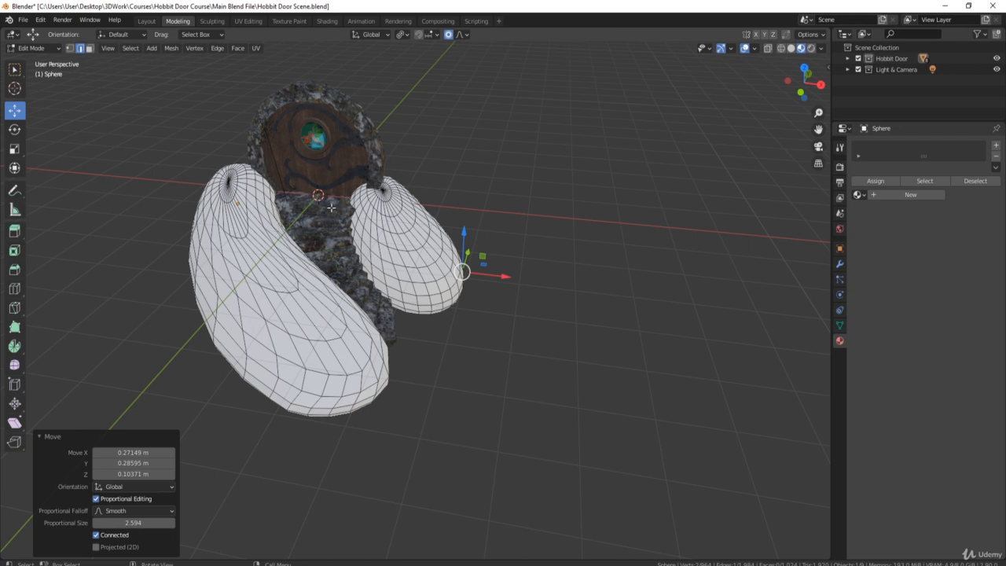
{"action": "key", "text": "Tab"}
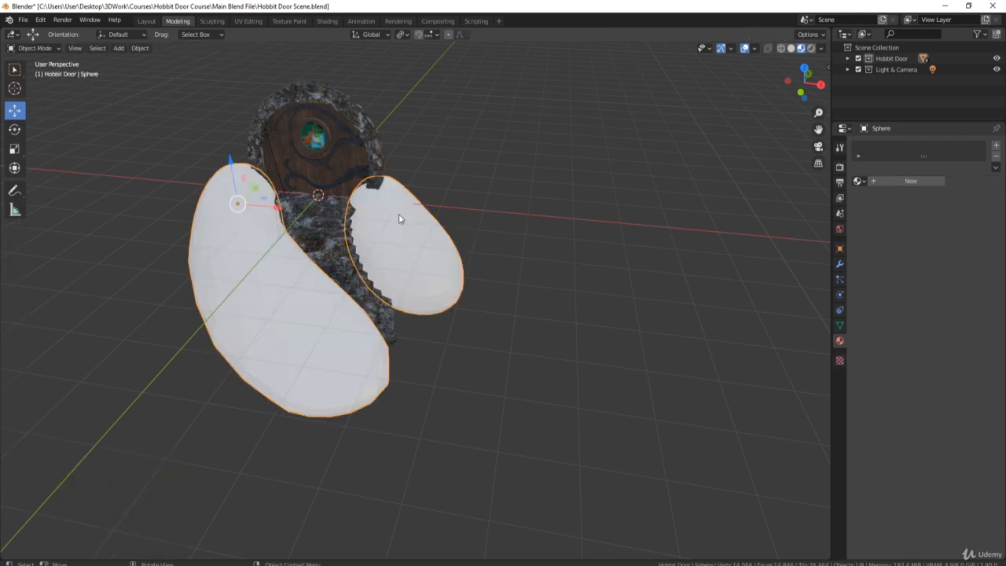
{"action": "left_click", "coordinate": [840, 326]}
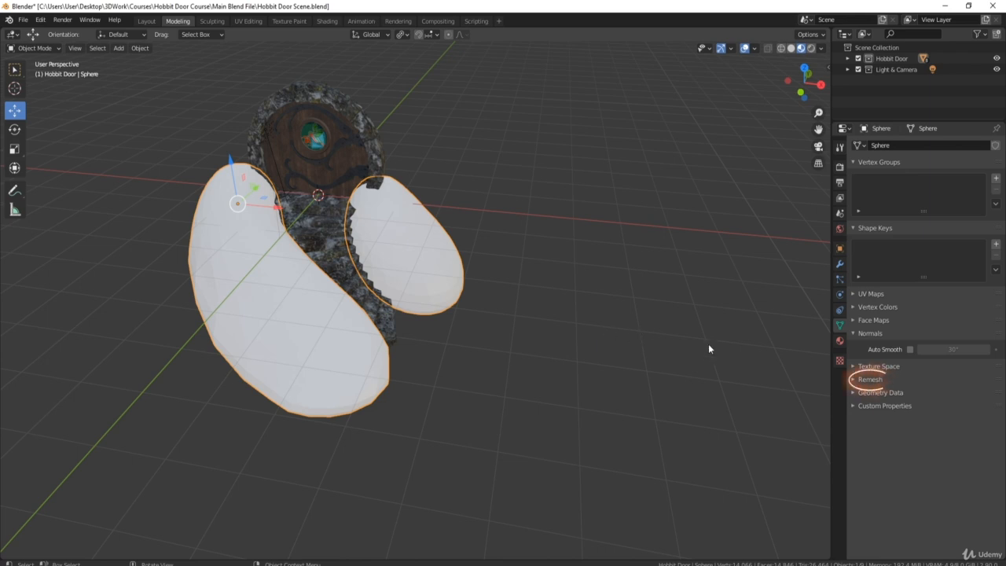
{"action": "left_click", "coordinate": [870, 380]}
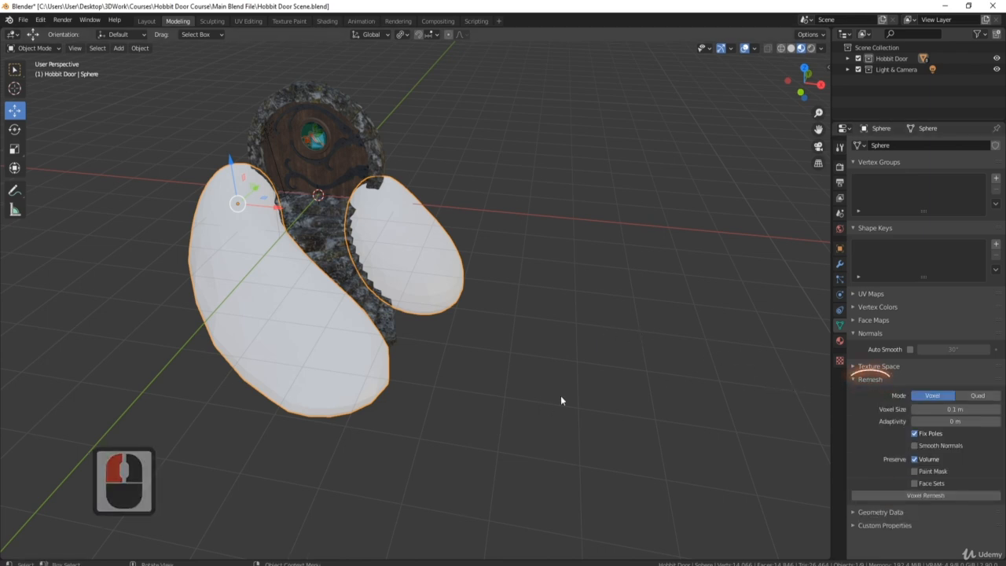
{"action": "left_click", "coordinate": [977, 395]}
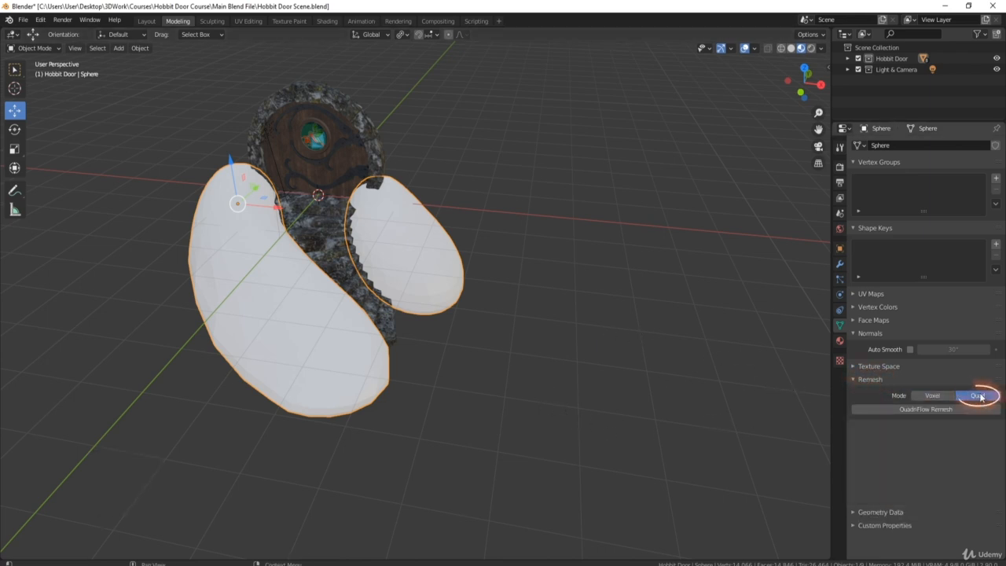
Run QuadriFlow Remesh on the mounds with Use Paint Symmetry off and the number of faces set to 2000
{"action": "left_click", "coordinate": [927, 410]}
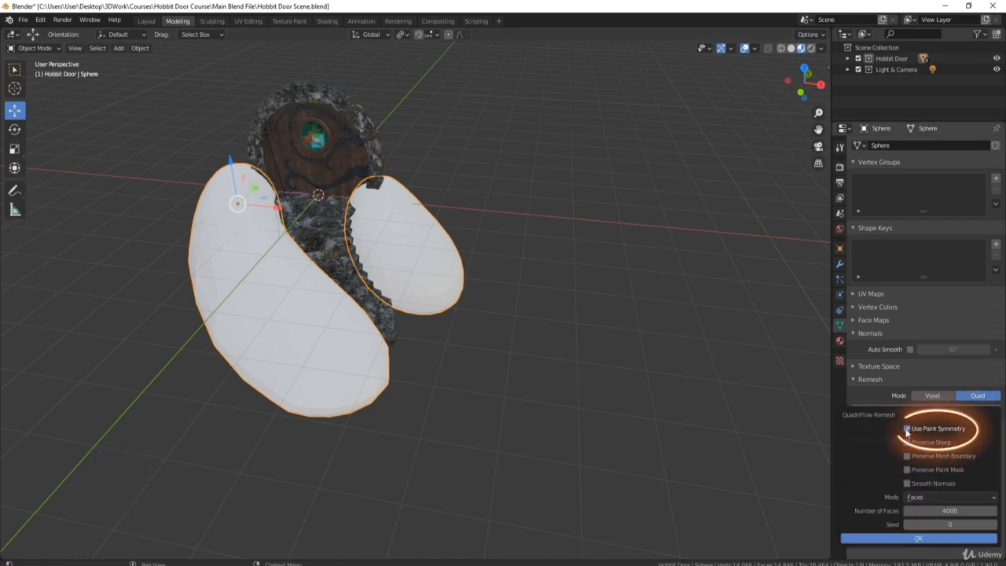
{"action": "left_click", "coordinate": [907, 429]}
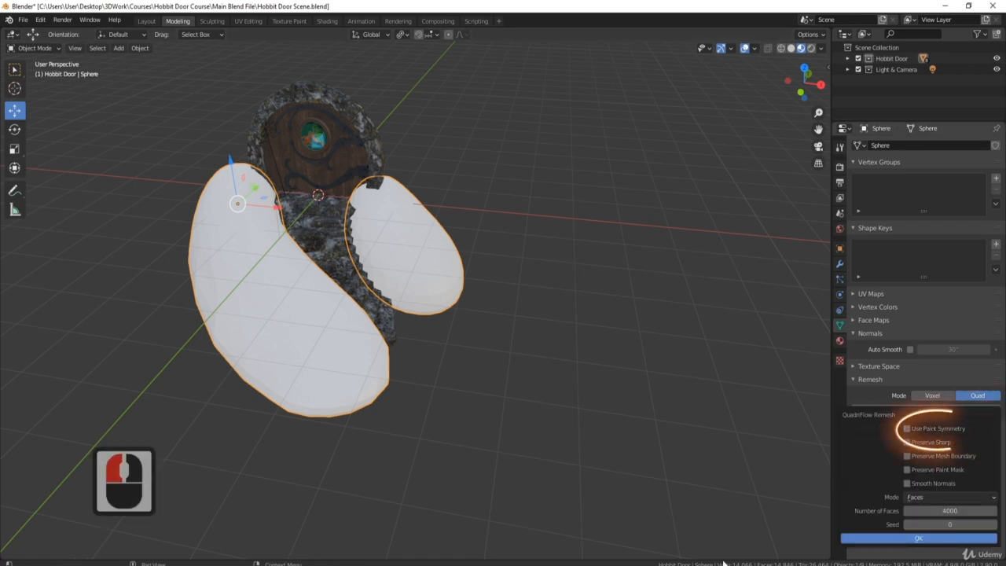
{"action": "left_click", "coordinate": [933, 510]}
{"action": "type", "text": "2000"}
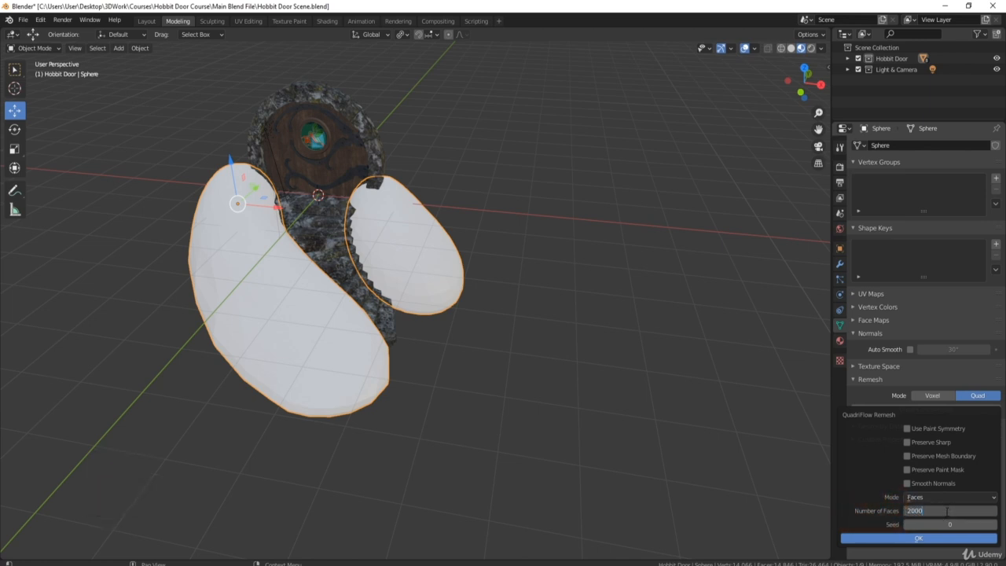
{"action": "key", "text": "Return"}
{"action": "left_click", "coordinate": [875, 537]}
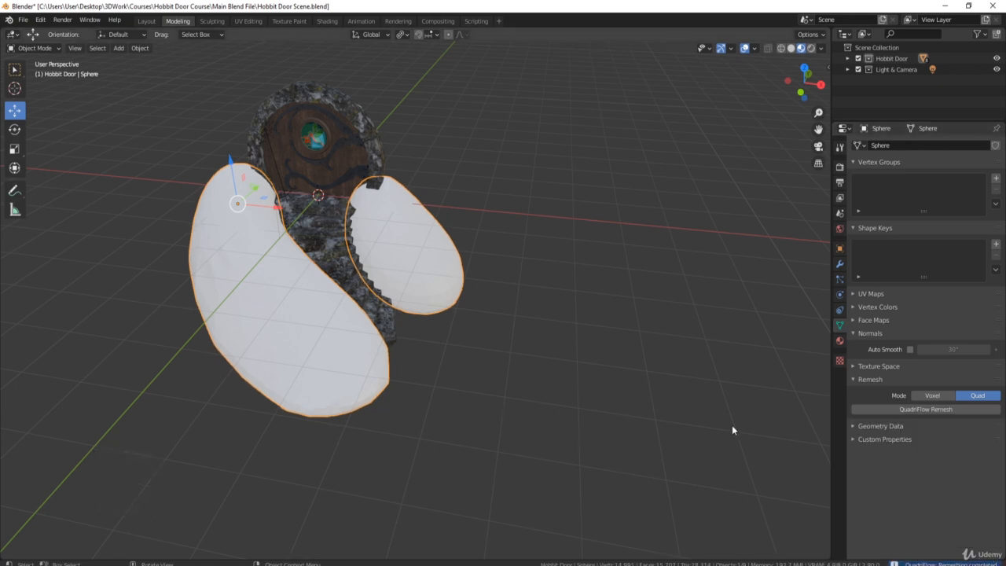
Enter edit mode and pull the smaller mound's tip beside the door about 0.21 m in X and -0.33 m in Y, using proportional size 1.61
{"action": "middle_click_drag", "start_coordinate": [305, 267], "coordinate": [352, 287]}
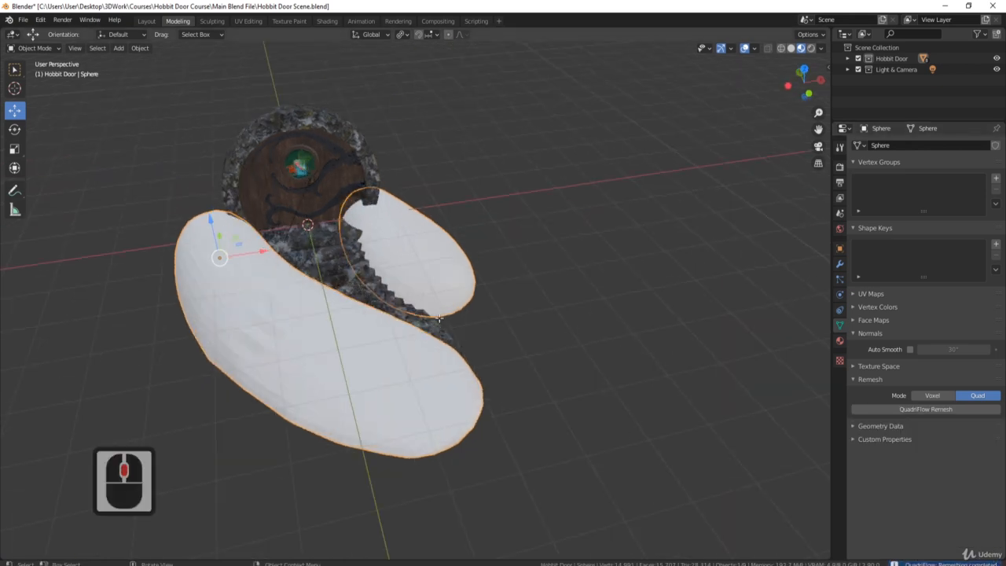
{"action": "key", "text": "Tab"}
{"action": "middle_click_drag", "start_coordinate": [527, 278], "coordinate": [485, 277]}
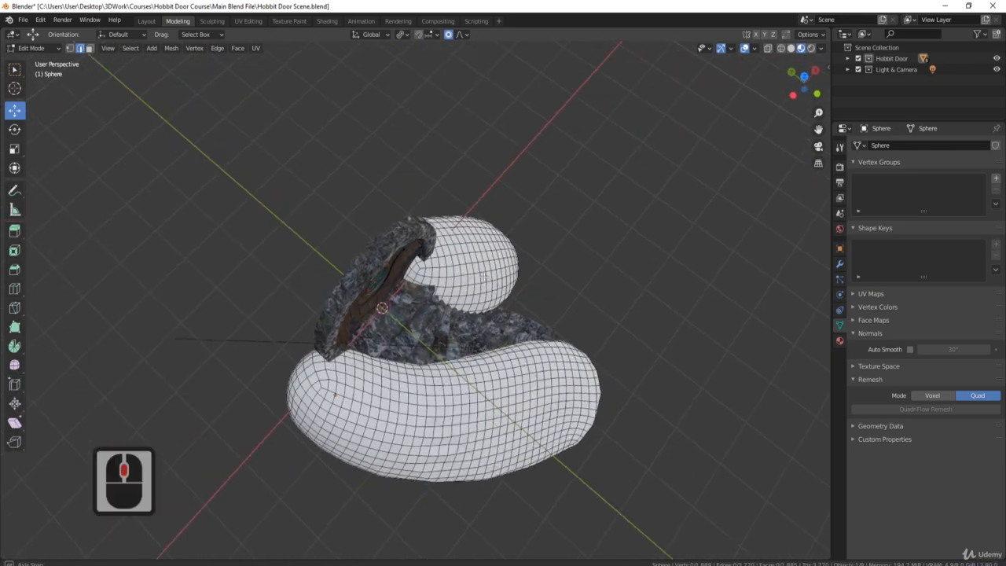
{"action": "scroll", "coordinate": [413, 273], "scroll_direction": "up", "scroll_amount": 2}
{"action": "left_click", "coordinate": [414, 272]}
{"action": "scroll", "coordinate": [416, 267], "scroll_direction": "up", "scroll_amount": 2}
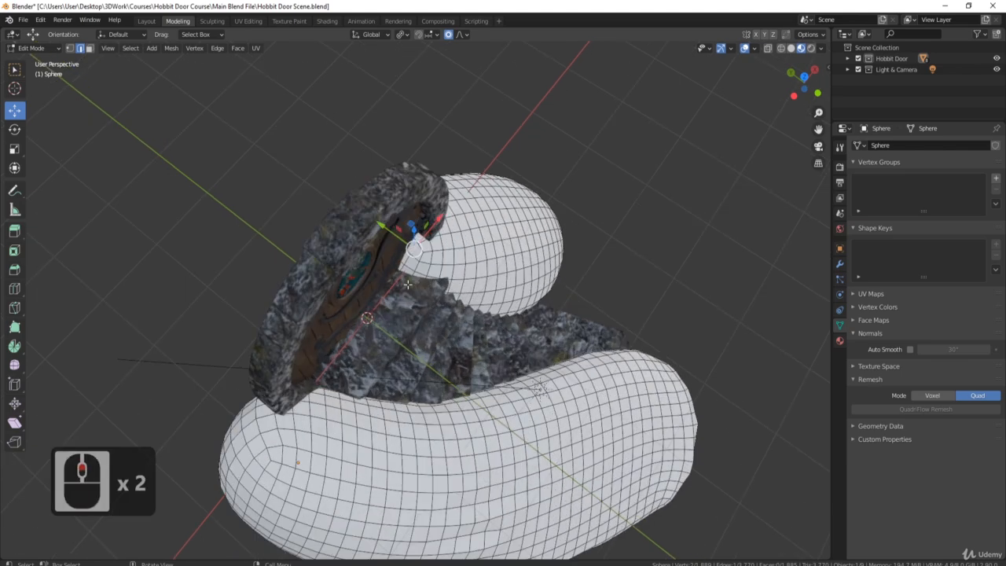
{"action": "scroll", "coordinate": [408, 285], "scroll_direction": "up", "scroll_amount": 4}
{"action": "key", "text": "g"}
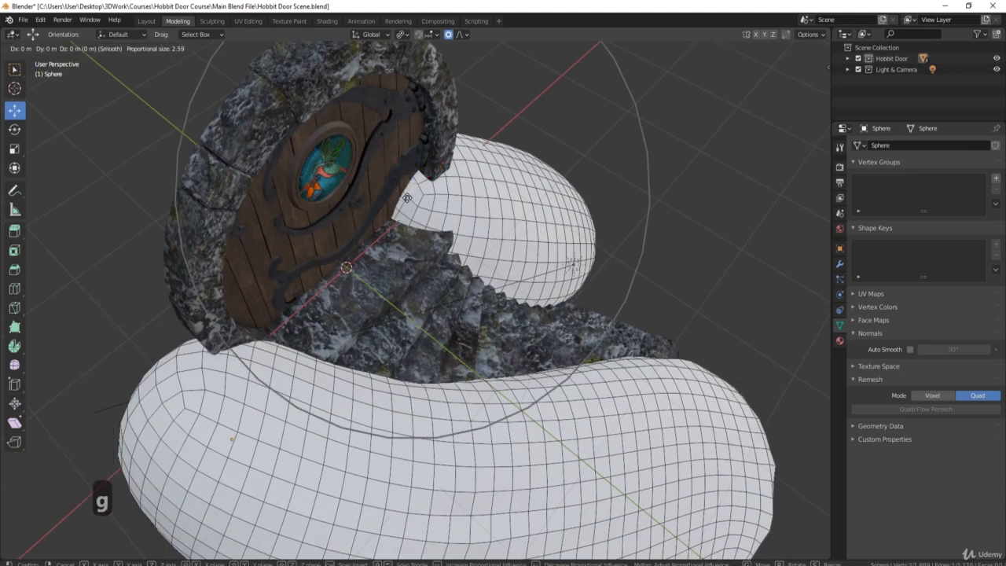
{"action": "scroll", "coordinate": [406, 198], "scroll_direction": "up", "scroll_amount": 6}
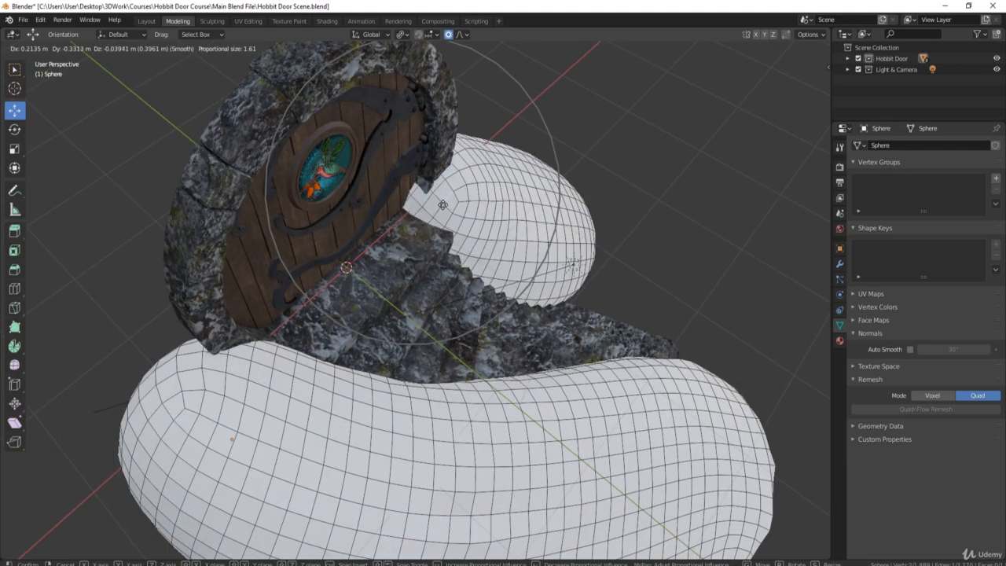
{"action": "left_click", "coordinate": [443, 204]}
Nudge the edge next to the door's lower corner about 0.03 m in X, -0.09 m in Y and -0.02 m in Z
{"action": "left_click", "coordinate": [440, 205]}
{"action": "key", "text": "g"}
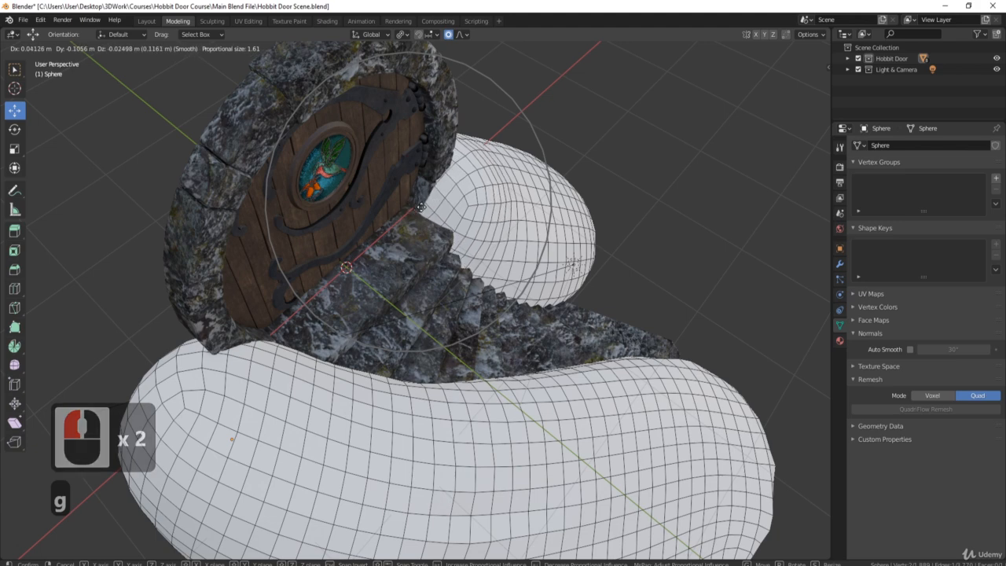
{"action": "left_click", "coordinate": [421, 207]}
Fine-tune the smaller mound's edge against the top step, moving it about 0.02 m in X
{"action": "middle_click_drag", "start_coordinate": [421, 207], "coordinate": [451, 183]}
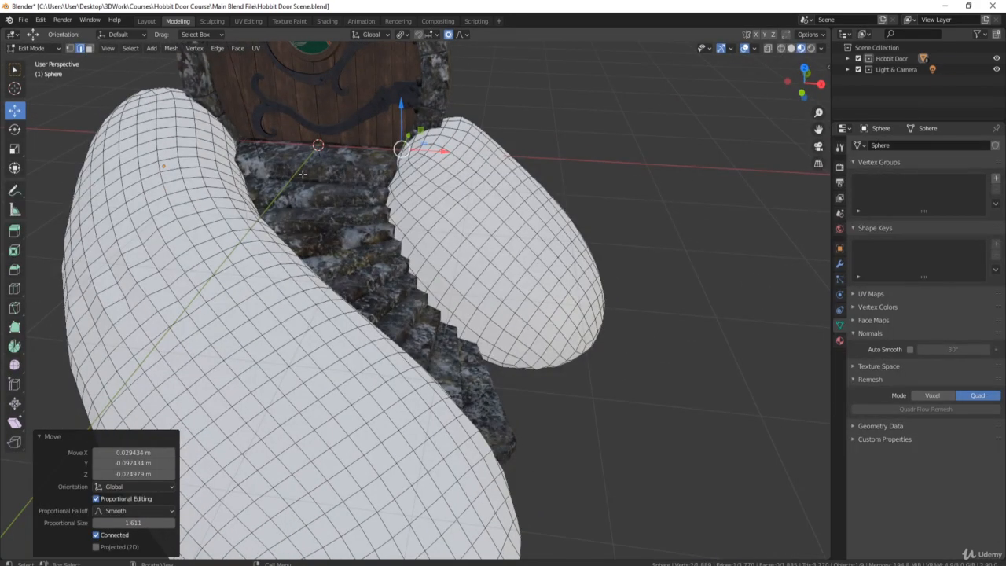
{"action": "middle_click_drag", "start_coordinate": [303, 173], "coordinate": [352, 203]}
{"action": "key", "text": "g"}
{"action": "left_click", "coordinate": [229, 141]}
{"action": "key", "text": "g"}
{"action": "left_click", "coordinate": [409, 190]}
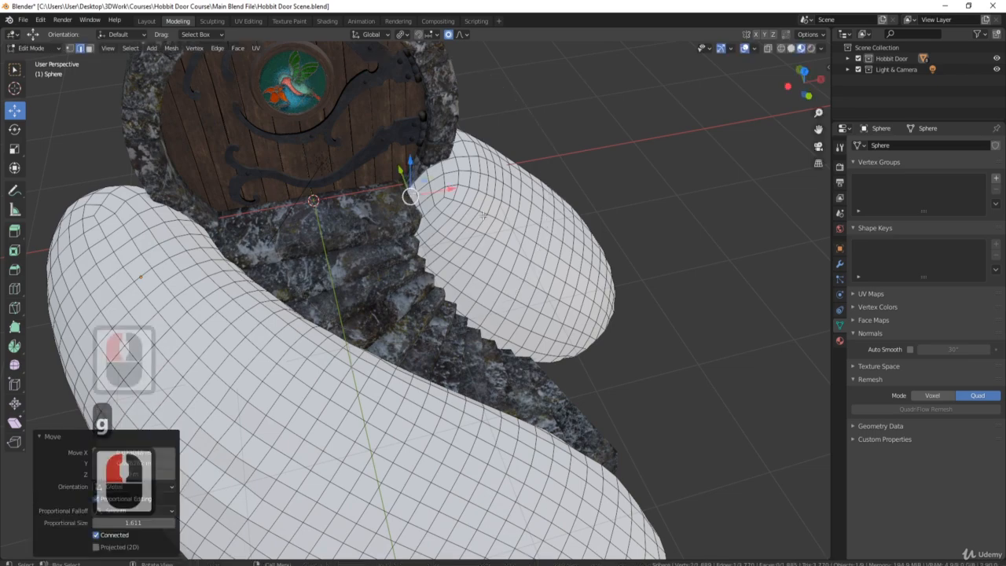
Select all linked geometry of both mounds and unwrap it with Smart UV Project
{"action": "middle_click_drag", "start_coordinate": [409, 190], "coordinate": [470, 284]}
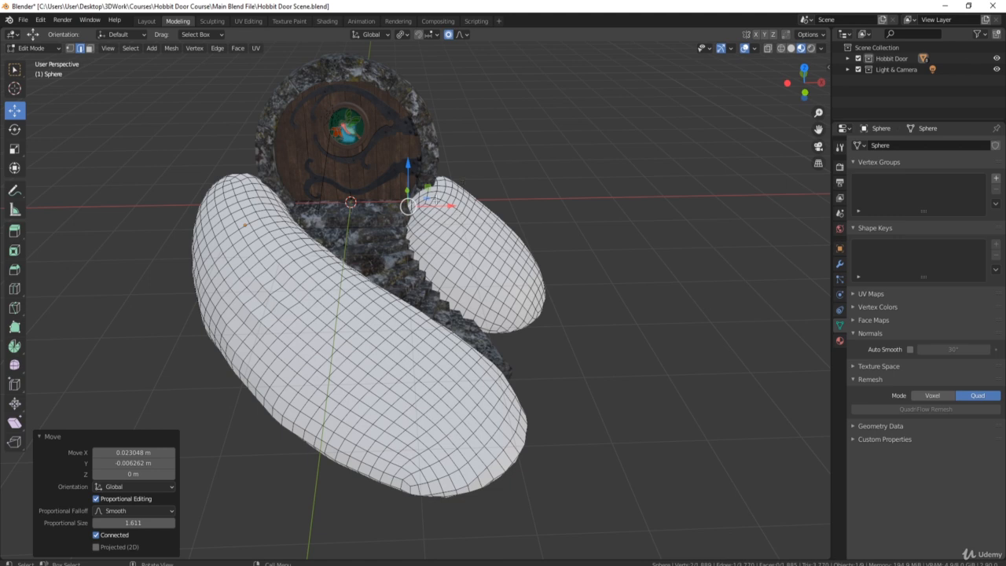
{"action": "middle_click_drag", "start_coordinate": [435, 203], "coordinate": [425, 222]}
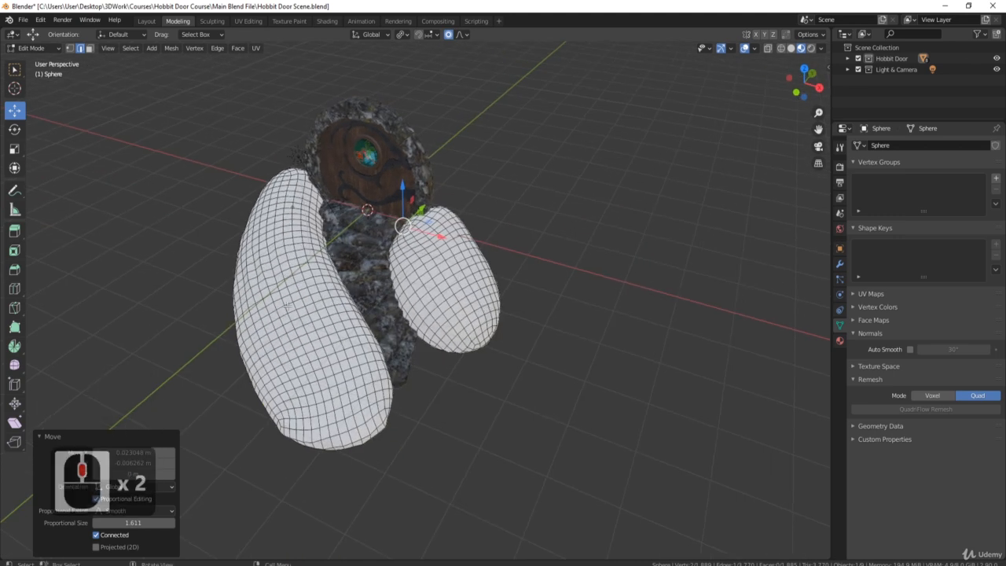
{"action": "left_click", "coordinate": [312, 325]}
{"action": "key", "text": "ctrl+l"}
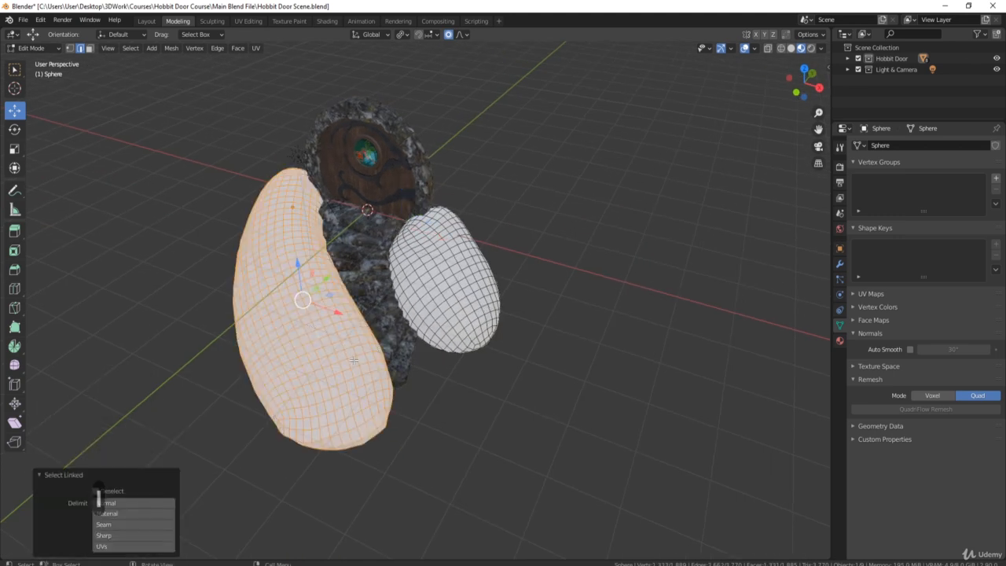
{"action": "key", "text": "l"}
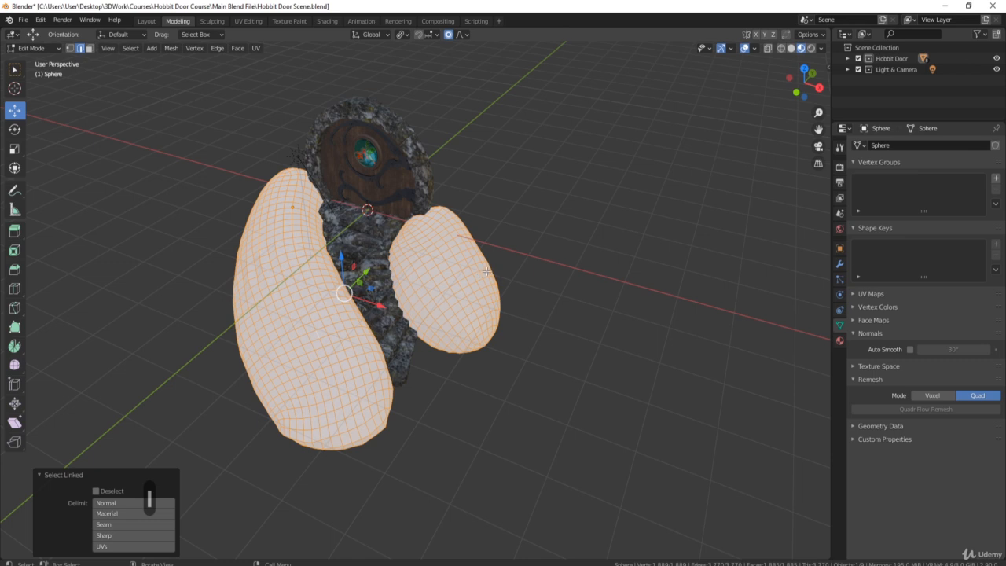
{"action": "key", "text": "u"}
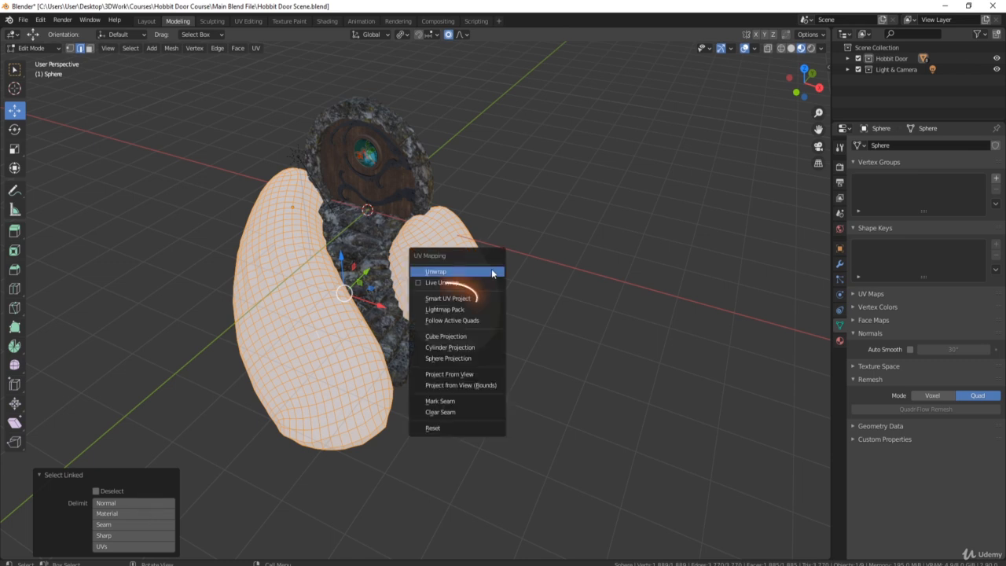
{"action": "left_click", "coordinate": [448, 301]}
{"action": "left_click", "coordinate": [456, 386]}
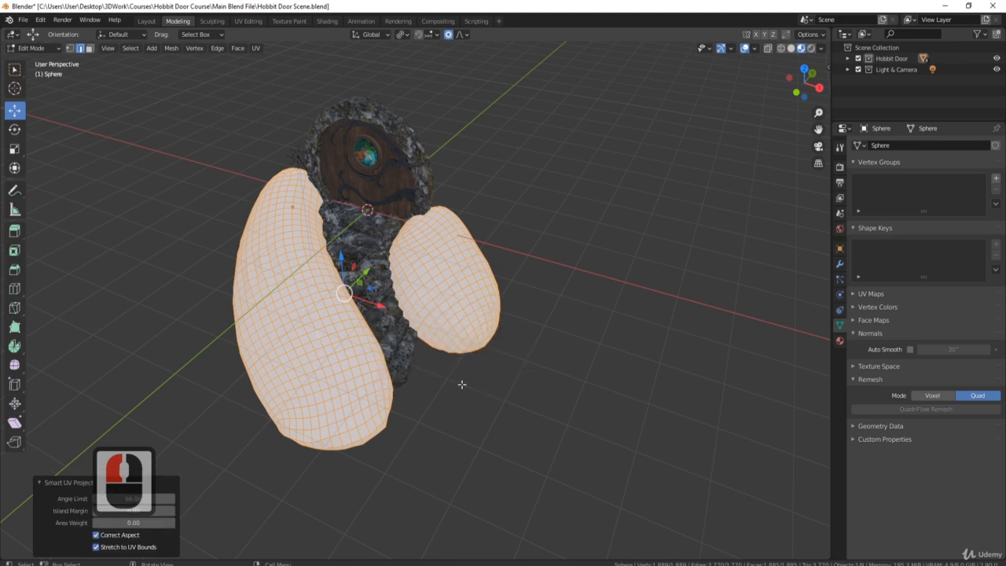
Switch to the UV Editing workspace, frame the mounds' UV islands and leave local view to show the whole scene
{"action": "left_click", "coordinate": [249, 21]}
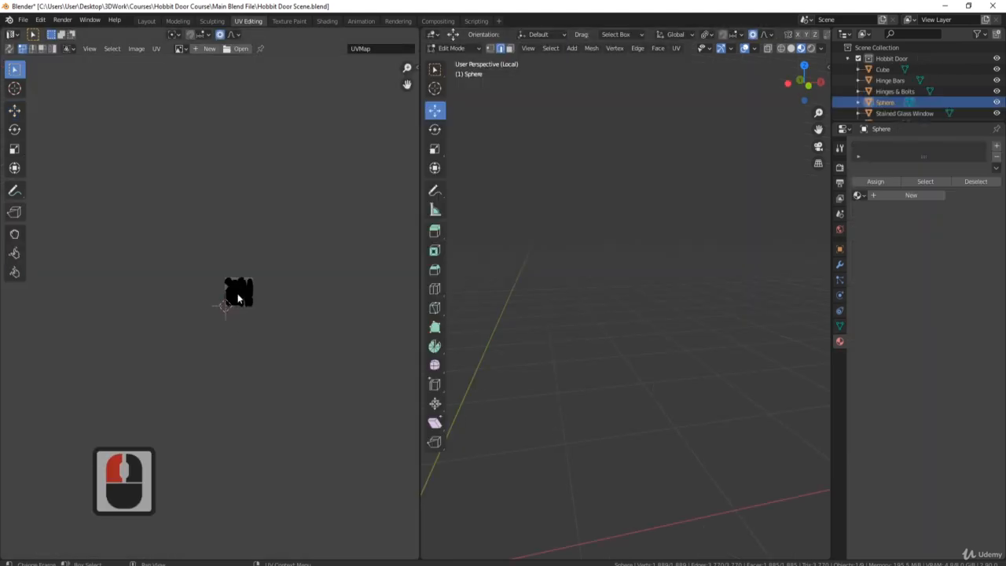
{"action": "scroll", "coordinate": [240, 291], "scroll_direction": "up", "scroll_amount": 8}
{"action": "middle_click_drag", "start_coordinate": [359, 287], "coordinate": [269, 294]}
{"action": "scroll", "coordinate": [270, 294], "scroll_direction": "up", "scroll_amount": 3}
{"action": "scroll", "coordinate": [335, 133], "scroll_direction": "down", "scroll_amount": 3}
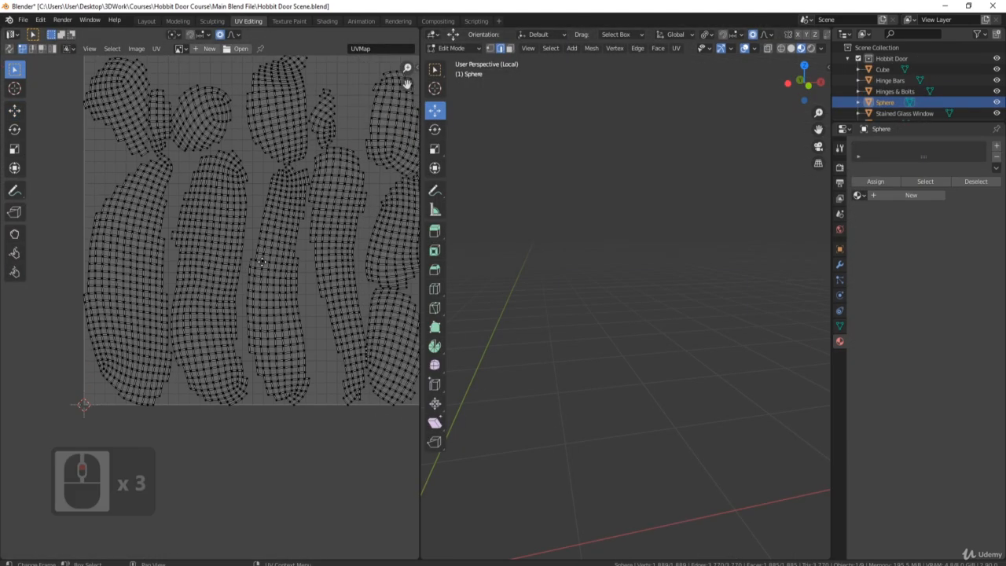
{"action": "middle_click_drag", "start_coordinate": [335, 134], "coordinate": [317, 144]}
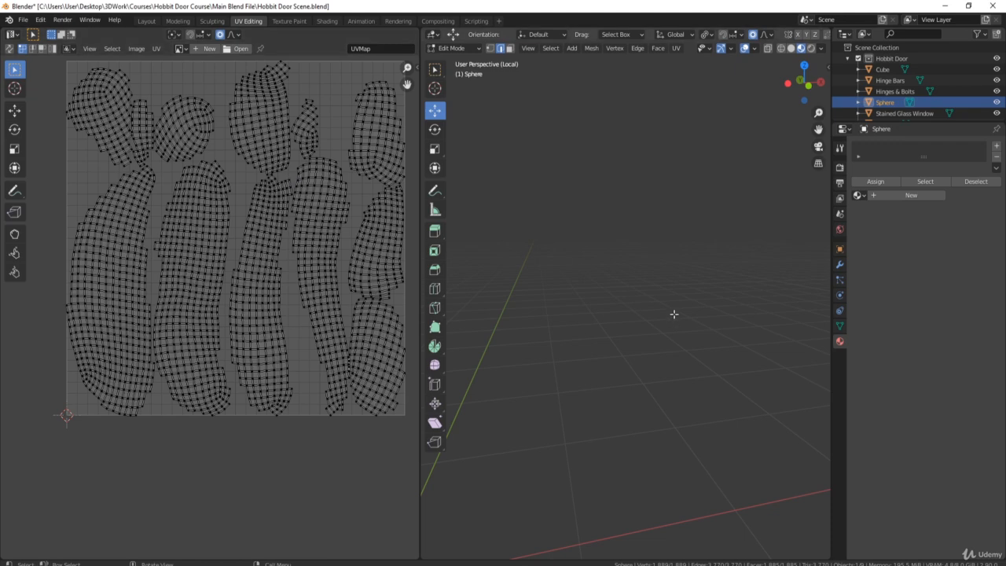
{"action": "scroll", "coordinate": [671, 312], "scroll_direction": "down", "scroll_amount": 4}
{"action": "middle_click_drag", "start_coordinate": [645, 309], "coordinate": [572, 338]}
{"action": "key", "text": "slash"}
{"action": "scroll", "coordinate": [632, 303], "scroll_direction": "down", "scroll_amount": 12}
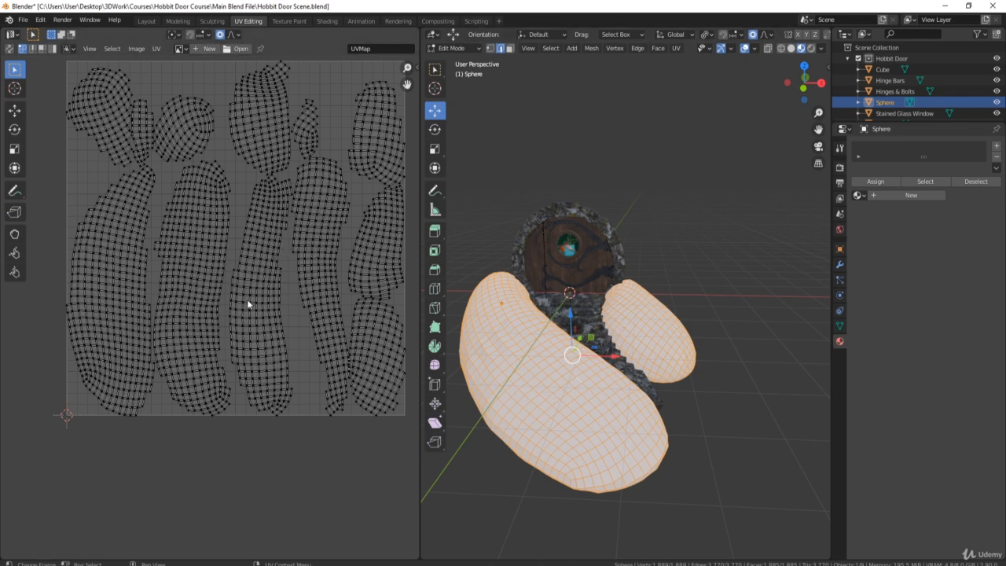
Turn off proportional editing in the UV editor and scale all of the mounds' UV islands up by about 4.22
{"action": "key", "text": "a"}
{"action": "scroll", "coordinate": [241, 426], "scroll_direction": "down", "scroll_amount": 7}
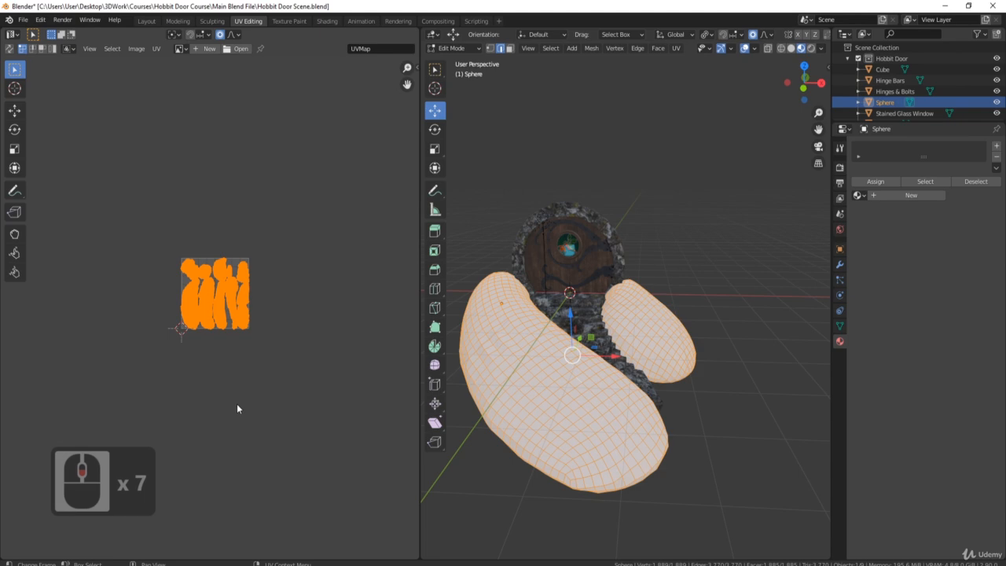
{"action": "key", "text": "s"}
{"action": "right_click", "coordinate": [313, 119]}
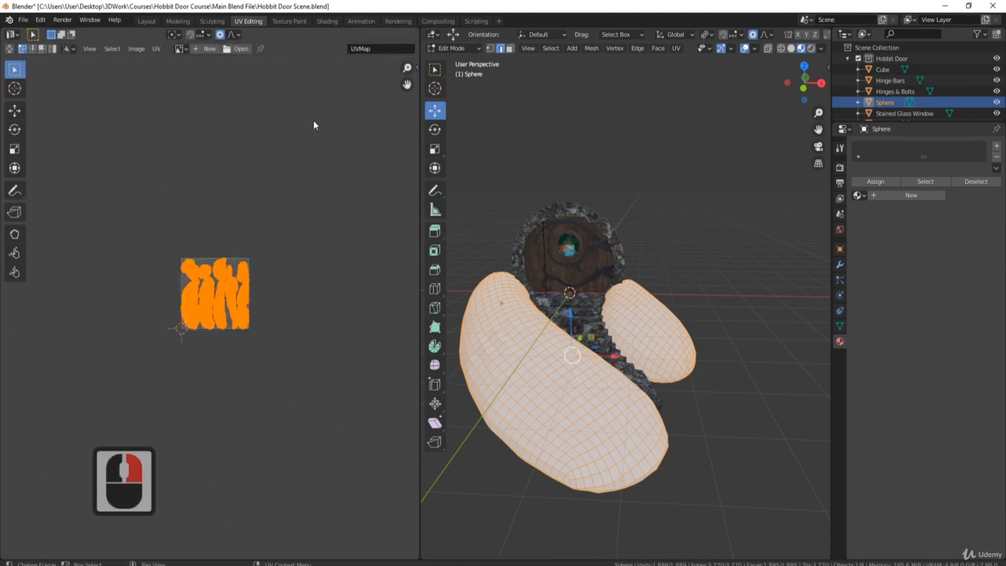
{"action": "left_click", "coordinate": [220, 34]}
{"action": "key", "text": "s"}
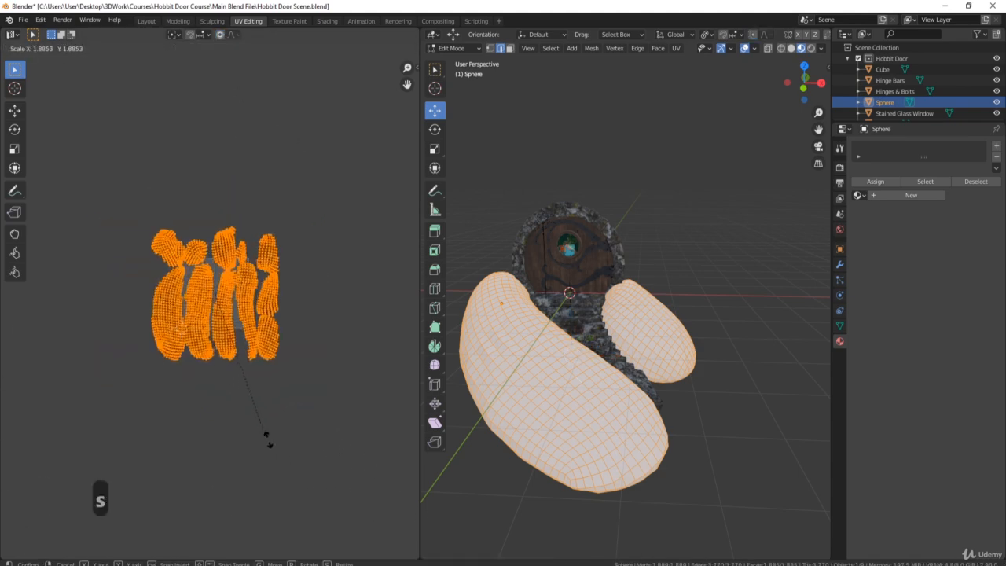
{"action": "left_click", "coordinate": [31, 529]}
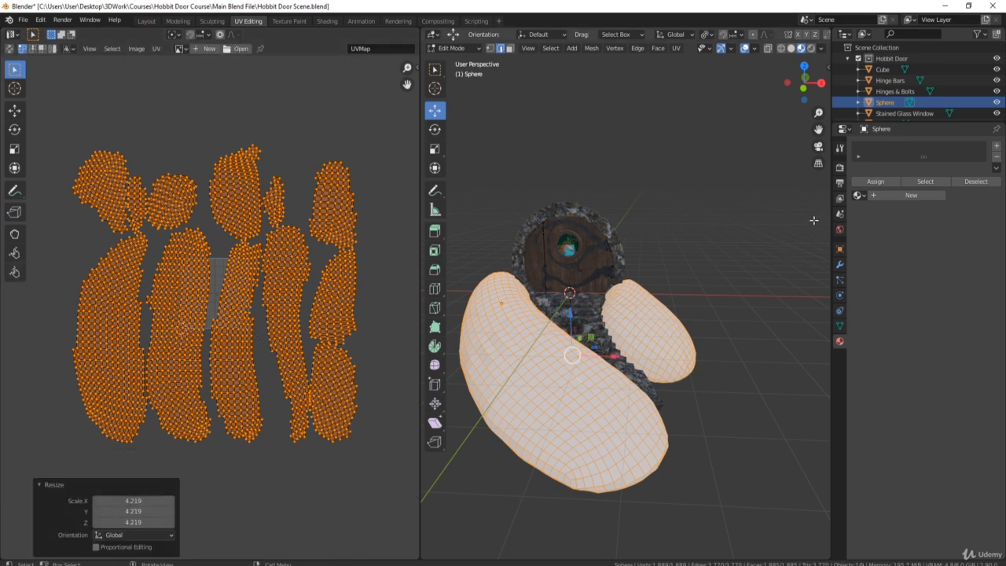
Add a material slot to the mounds with a new material named Grass
{"action": "left_click", "coordinate": [996, 145]}
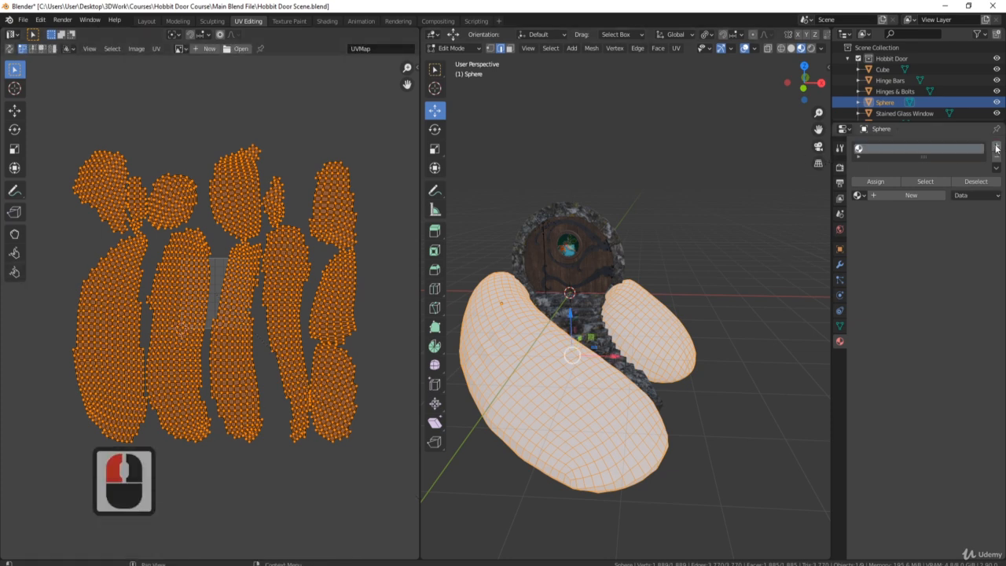
{"action": "left_click", "coordinate": [910, 195]}
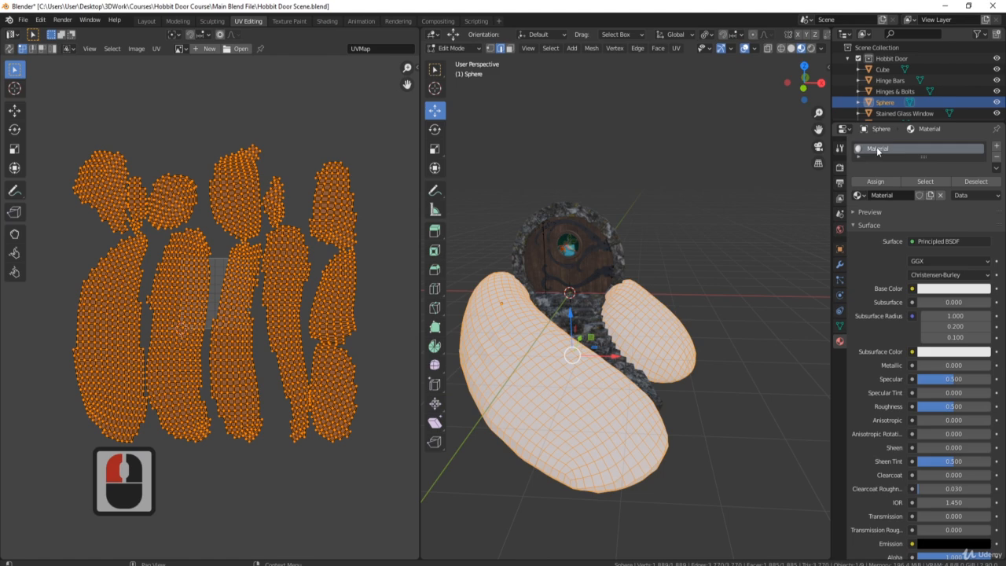
{"action": "double_click", "coordinate": [878, 149]}
{"action": "type", "text": "Gra"}
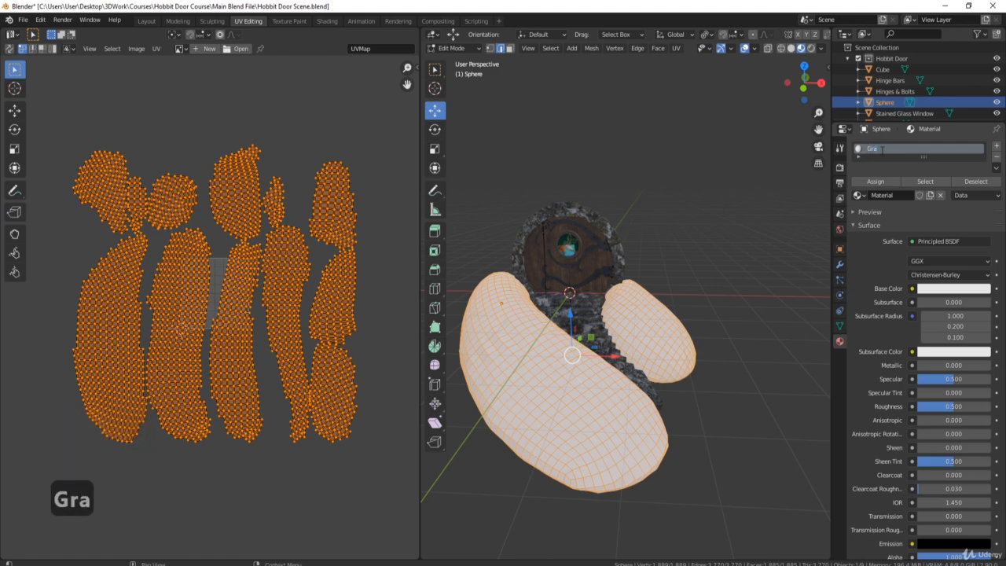
{"action": "type", "text": "ss"}
{"action": "key", "text": "Return"}
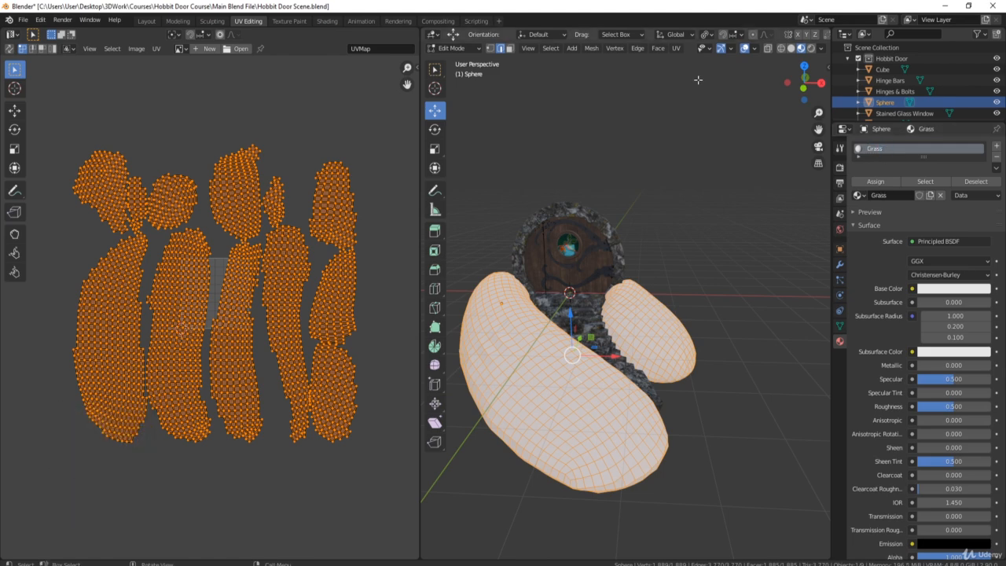
Open the Grass material's nodes in the Shading workspace and select the Principled BSDF node
{"action": "left_click", "coordinate": [327, 21]}
{"action": "scroll", "coordinate": [544, 437], "scroll_direction": "down", "scroll_amount": 12}
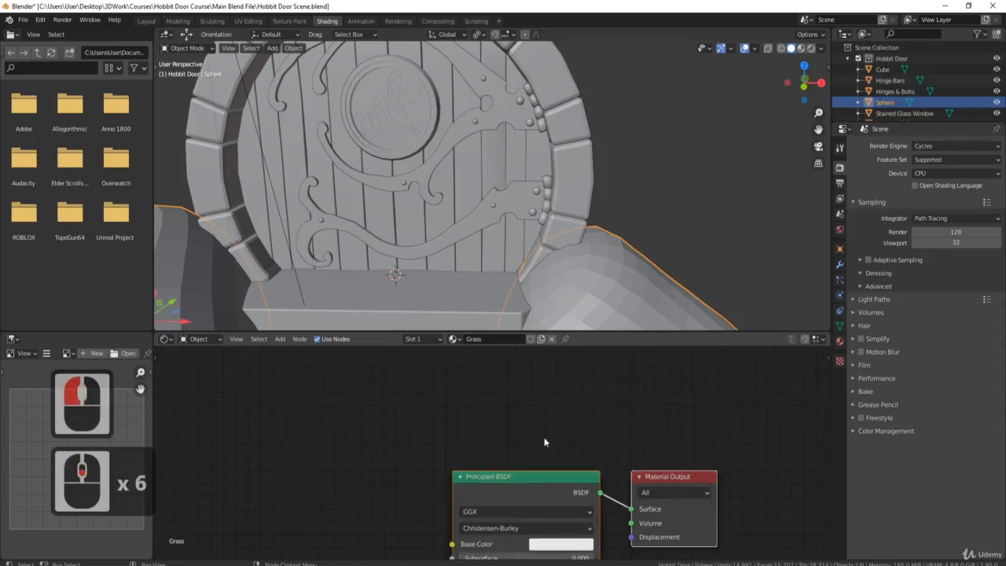
{"action": "scroll", "coordinate": [496, 416], "scroll_direction": "down", "scroll_amount": 4}
{"action": "middle_click_drag", "start_coordinate": [614, 441], "coordinate": [644, 374]}
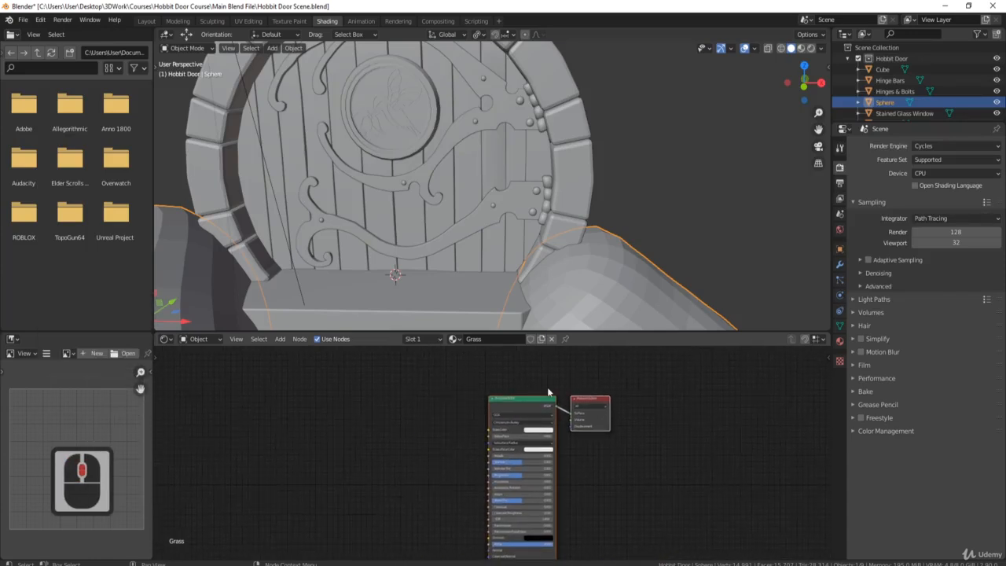
{"action": "left_click", "coordinate": [550, 382]}
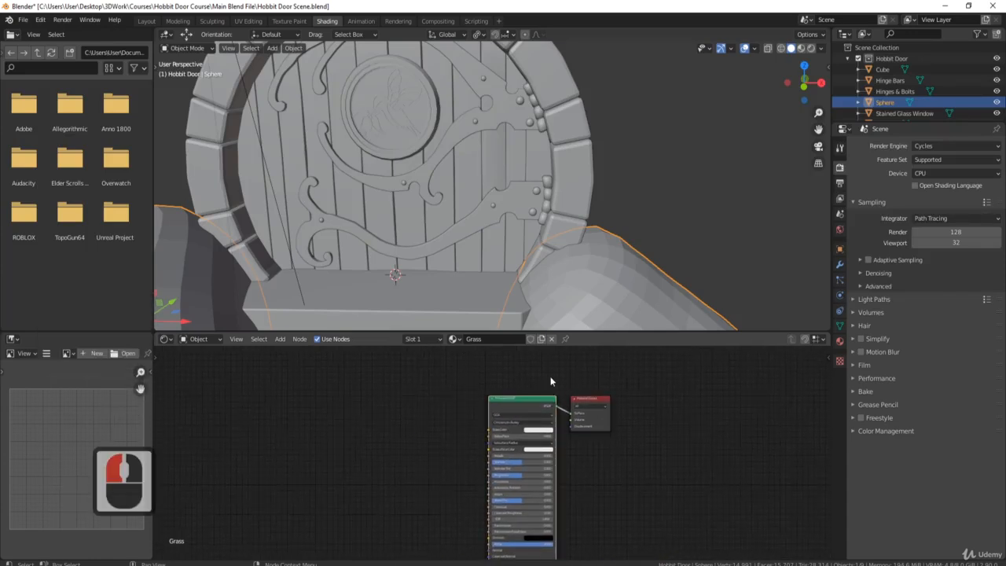
{"action": "left_click", "coordinate": [505, 405]}
Try to load grass.png from the Textures\Grass folder with Principled Texture Setup
{"action": "key", "text": "ctrl+shift+t"}
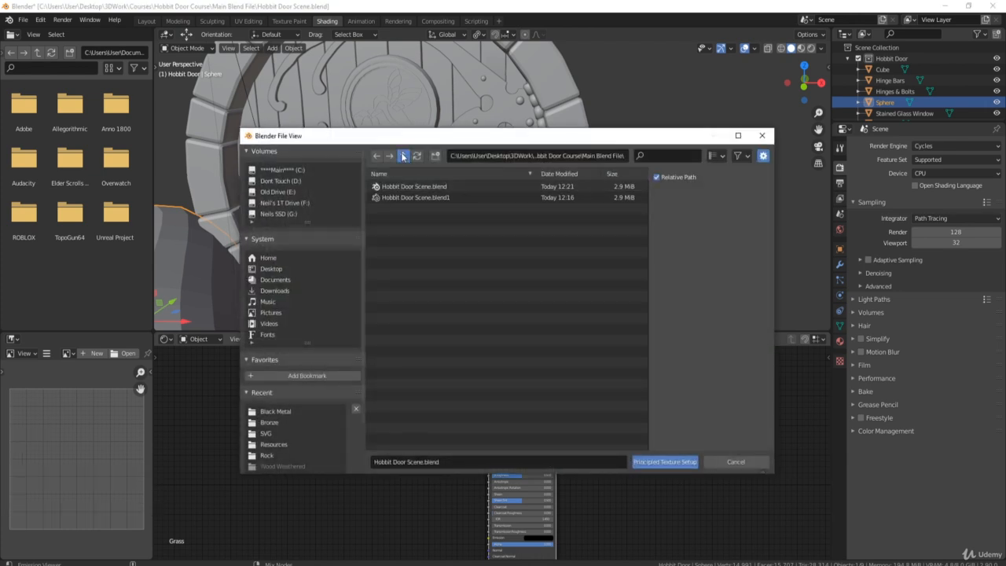
{"action": "left_click", "coordinate": [403, 156]}
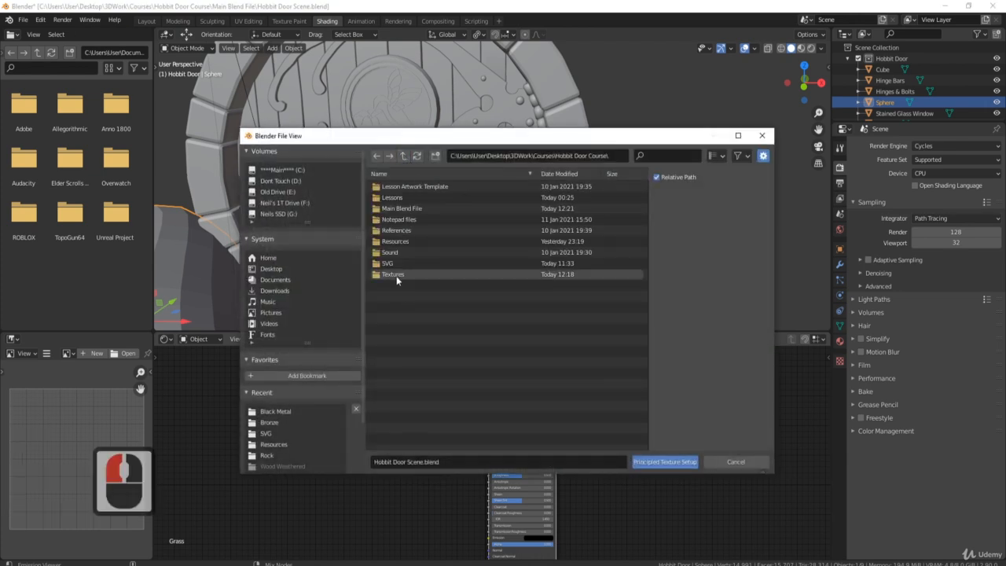
{"action": "double_click", "coordinate": [396, 276]}
{"action": "double_click", "coordinate": [396, 206]}
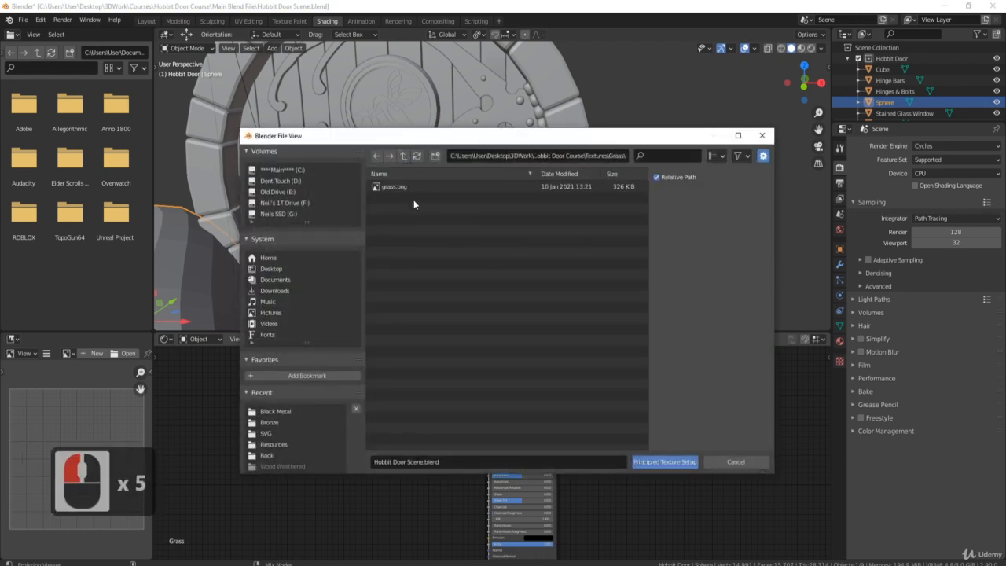
{"action": "double_click", "coordinate": [404, 189]}
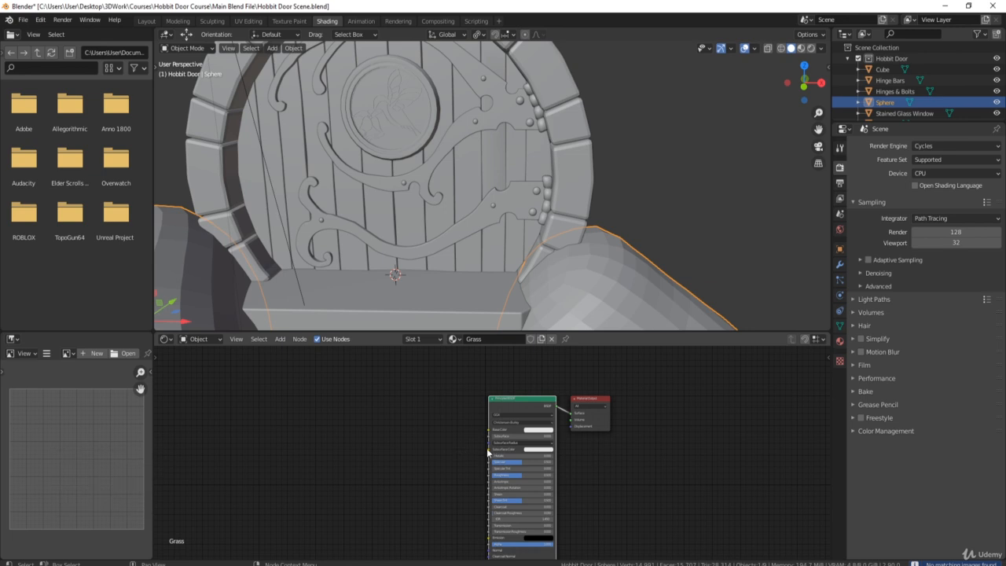
Add grass.png from the Textures\Grass folder to the Grass material's node tree as an image texture
{"action": "scroll", "coordinate": [503, 448], "scroll_direction": "down", "scroll_amount": 3}
{"action": "middle_click_drag", "start_coordinate": [605, 463], "coordinate": [620, 443]}
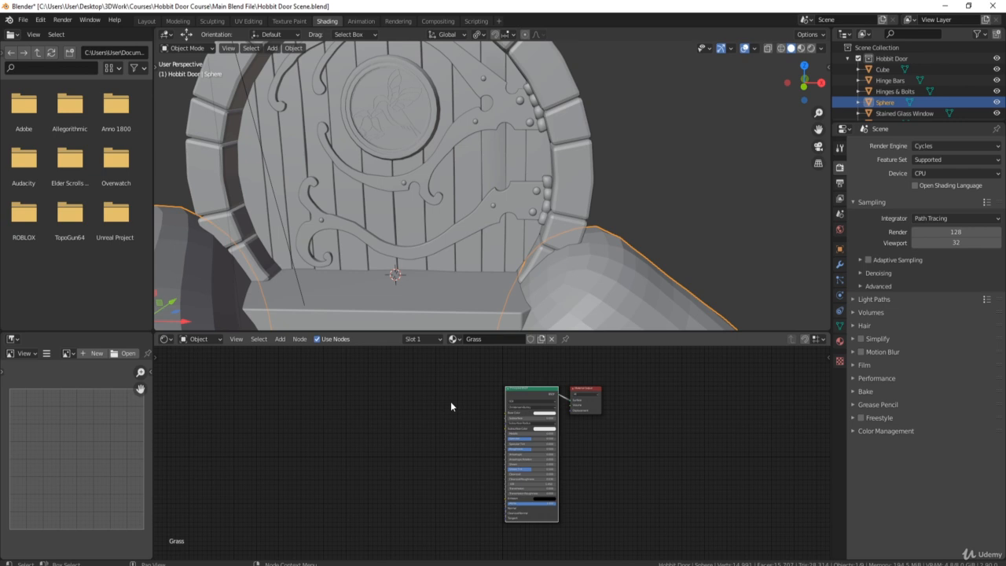
{"action": "left_click", "coordinate": [228, 564]}
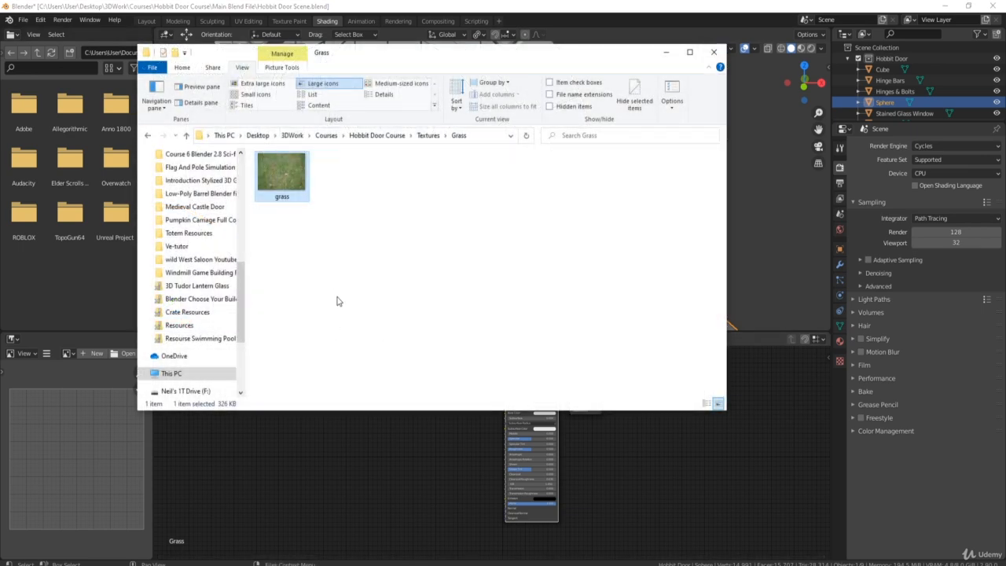
{"action": "left_click_drag", "start_coordinate": [287, 177], "coordinate": [374, 388]}
{"action": "left_click", "coordinate": [666, 52]}
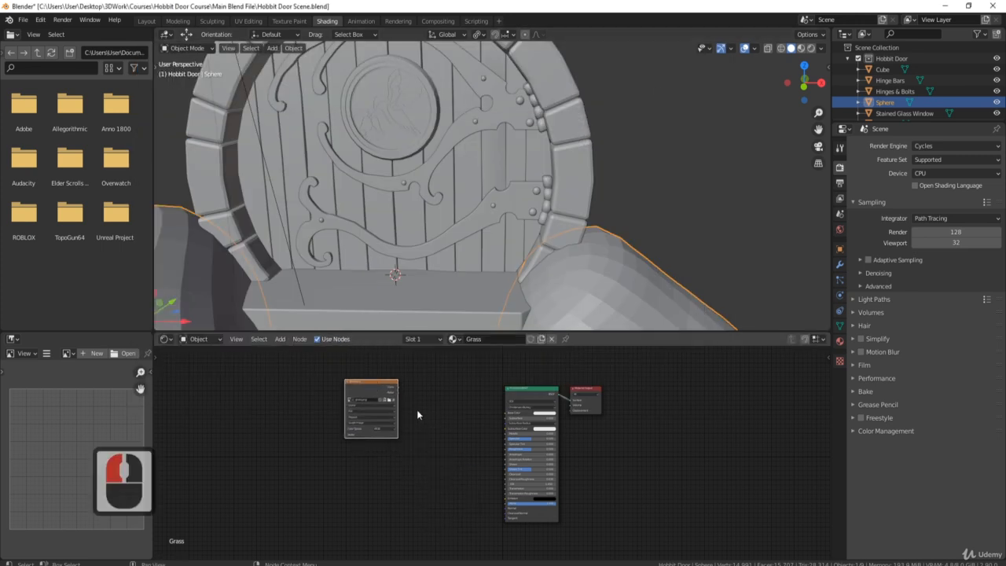
Connect the grass.png texture's Color output to the Base Color of the Principled BSDF
{"action": "scroll", "coordinate": [417, 409], "scroll_direction": "up", "scroll_amount": 7}
{"action": "middle_click_drag", "start_coordinate": [348, 391], "coordinate": [352, 423]}
{"action": "left_click_drag", "start_coordinate": [346, 410], "coordinate": [527, 462]}
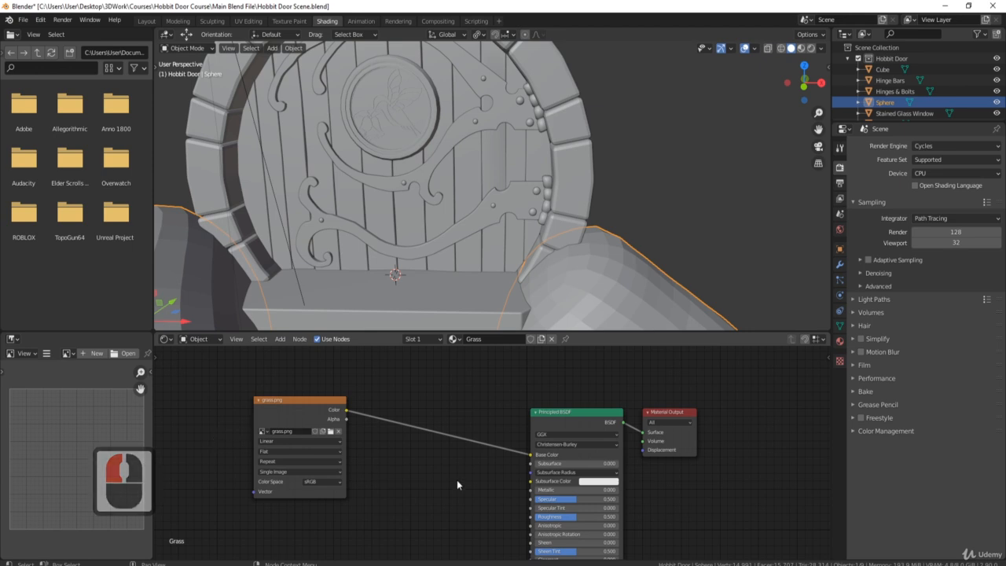
{"action": "left_click", "coordinate": [294, 49]}
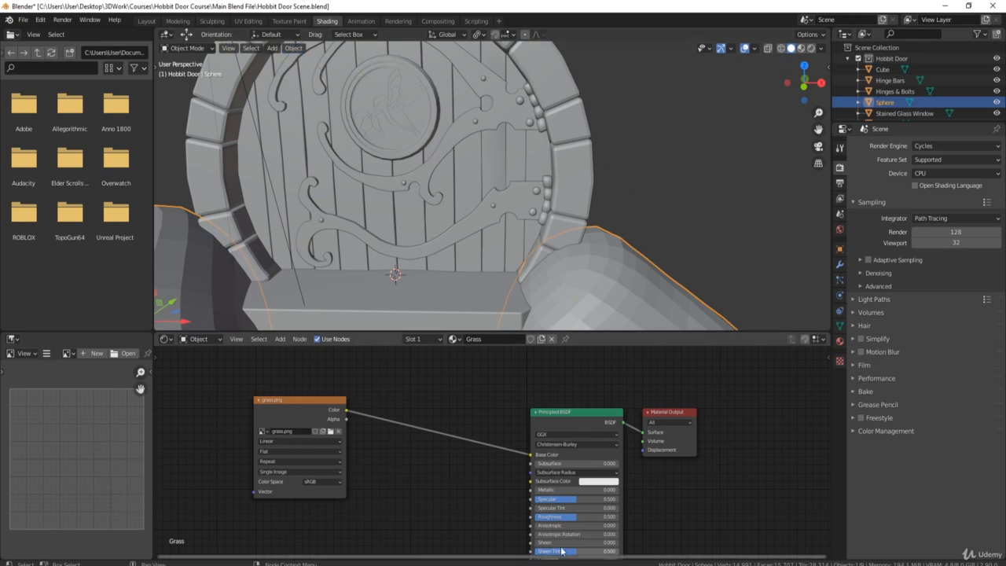
Return to the Modeling workspace and switch the mounds to Object Mode with nothing selected
{"action": "left_click", "coordinate": [179, 22]}
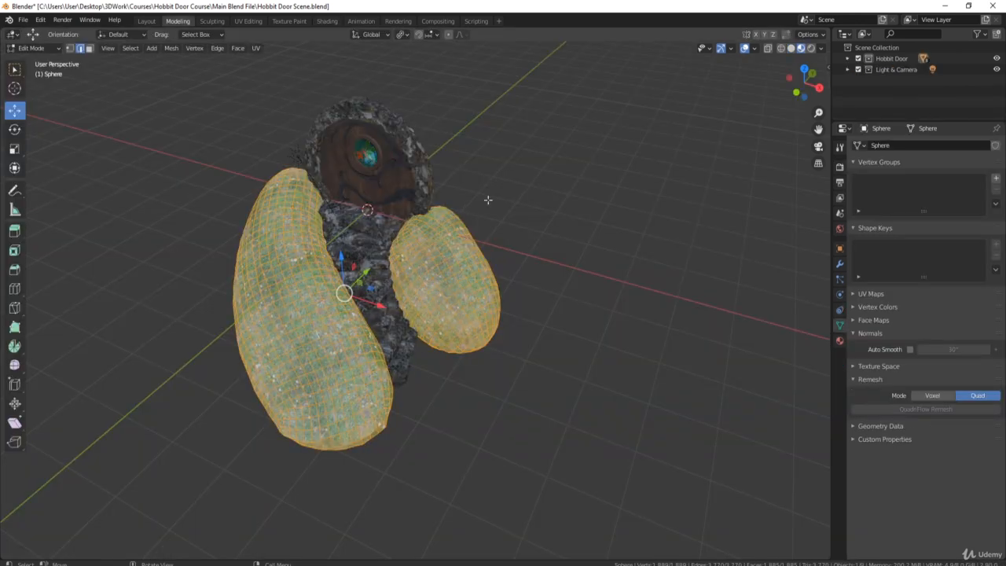
{"action": "key", "text": "Tab"}
{"action": "key", "text": "a"}
{"action": "key", "text": "a"}
Examine the grass texture's scale and coverage on both mounds from several angles
{"action": "scroll", "coordinate": [474, 217], "scroll_direction": "up", "scroll_amount": 3}
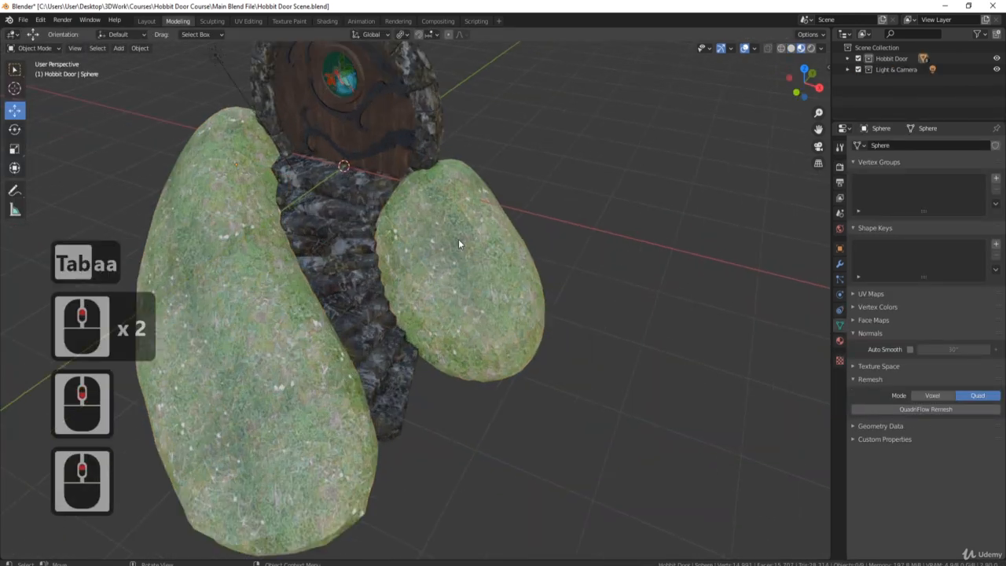
{"action": "middle_click_drag", "start_coordinate": [458, 239], "coordinate": [448, 266]}
{"action": "middle_click", "coordinate": [463, 267]}
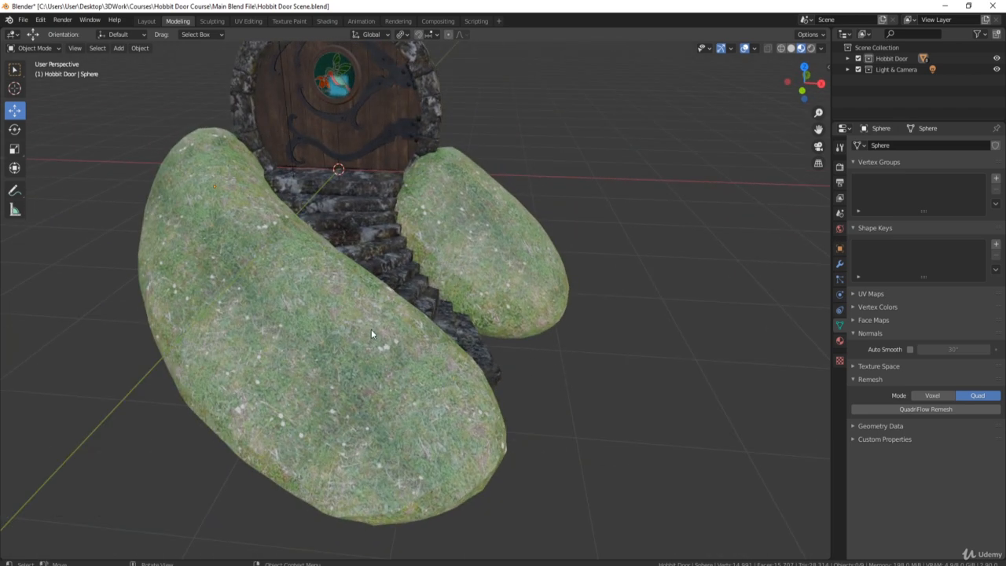
{"action": "scroll", "coordinate": [310, 275], "scroll_direction": "down", "scroll_amount": 3}
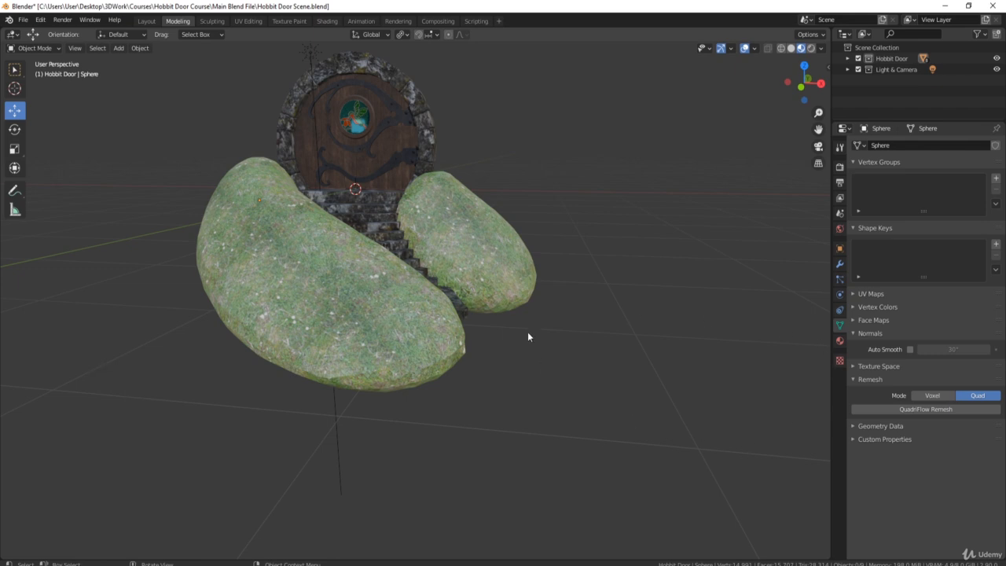
{"action": "middle_click_drag", "start_coordinate": [448, 227], "coordinate": [445, 237]}
{"action": "middle_click_drag", "start_coordinate": [473, 199], "coordinate": [444, 284], "text": "shift"}
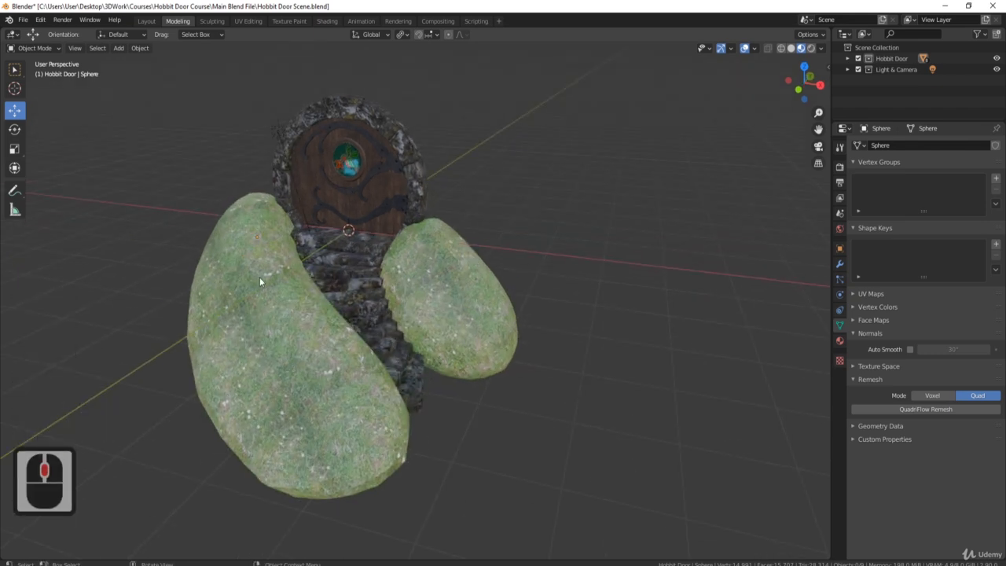
{"action": "middle_click_drag", "start_coordinate": [256, 278], "coordinate": [275, 229]}
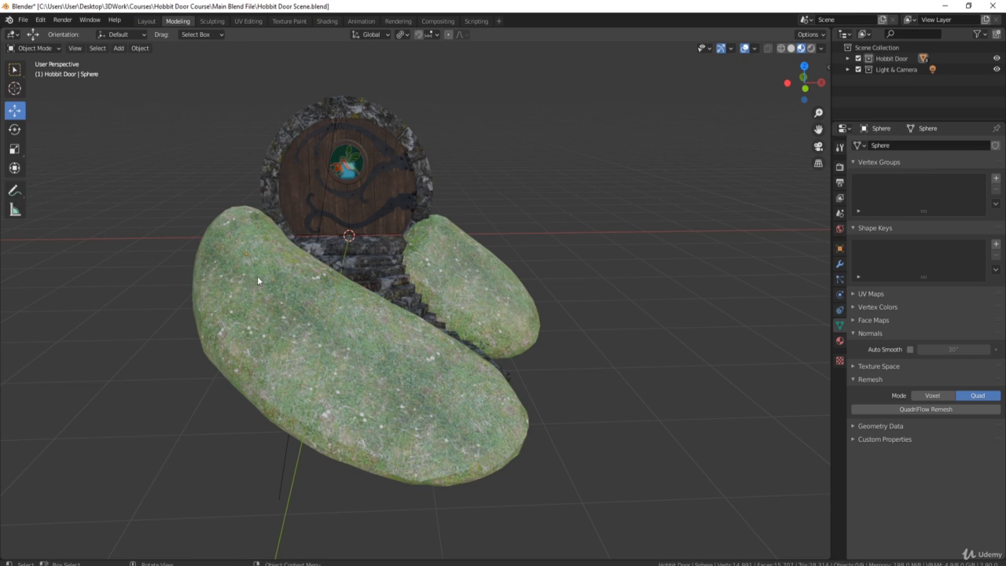
{"action": "scroll", "coordinate": [258, 279], "scroll_direction": "up", "scroll_amount": 2}
{"action": "scroll", "coordinate": [326, 385], "scroll_direction": "down", "scroll_amount": 2}
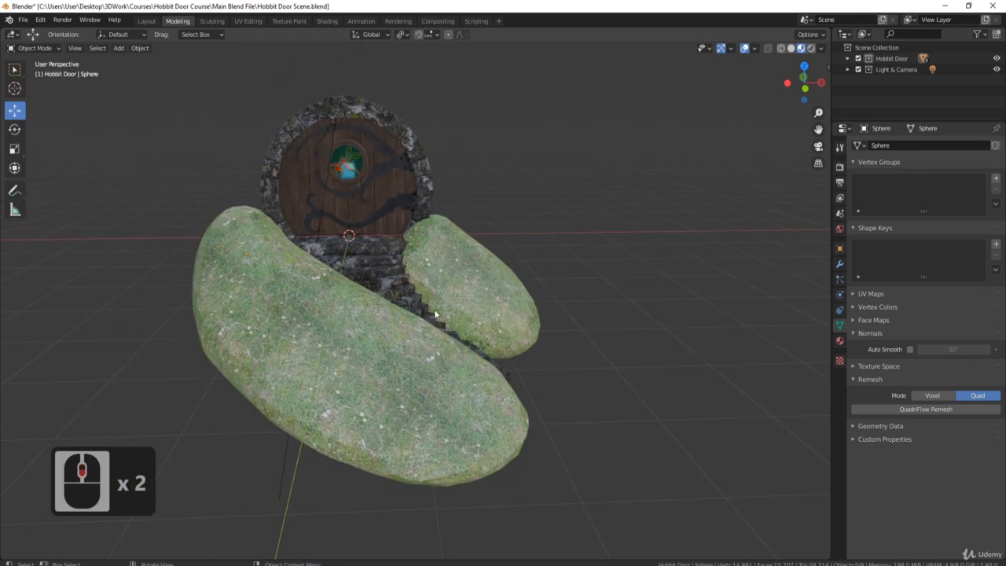
Select the grass mounds and apply Shade Smooth to them
{"action": "right_click", "coordinate": [572, 228]}
{"action": "left_click", "coordinate": [572, 227]}
{"action": "left_click", "coordinate": [437, 399]}
{"action": "right_click", "coordinate": [610, 243]}
{"action": "left_click", "coordinate": [610, 243]}
{"action": "middle_click_drag", "start_coordinate": [556, 390], "coordinate": [451, 317]}
{"action": "scroll", "coordinate": [391, 241], "scroll_direction": "up", "scroll_amount": 3}
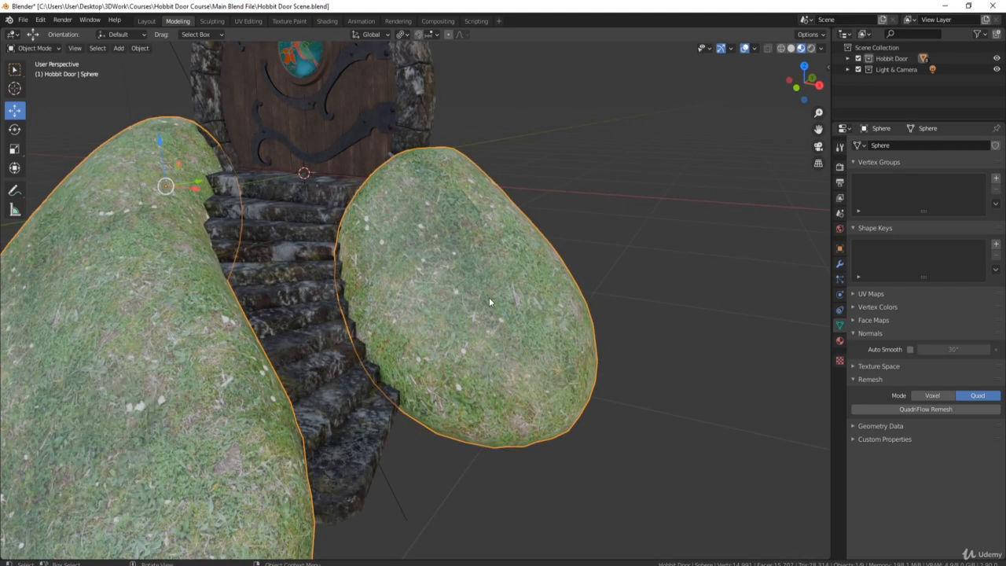
{"action": "scroll", "coordinate": [442, 312], "scroll_direction": "down", "scroll_amount": 3}
{"action": "middle_click_drag", "start_coordinate": [419, 312], "coordinate": [357, 317]}
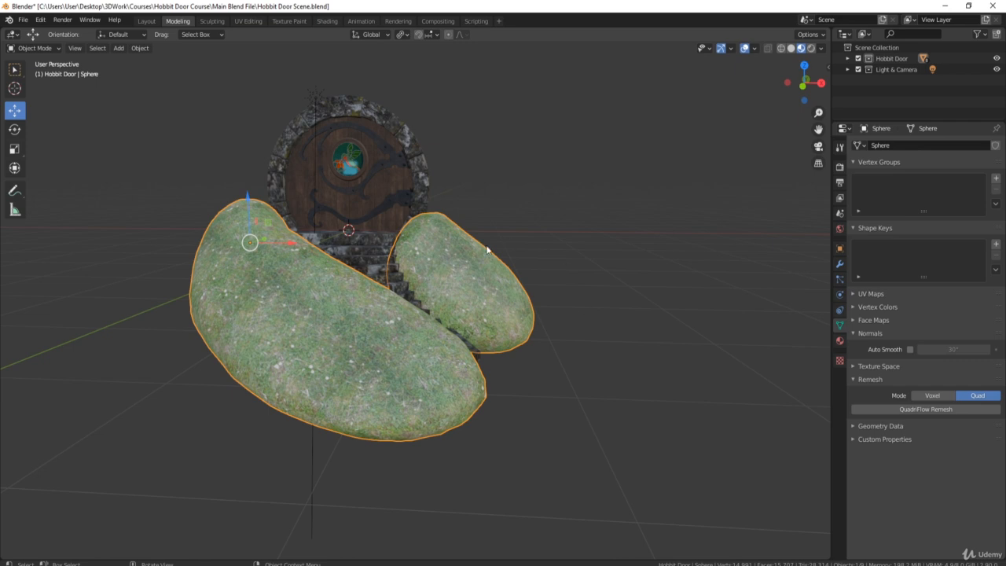
Add a Displace modifier to the grass mounds
{"action": "middle_click_drag", "start_coordinate": [561, 295], "coordinate": [199, 257]}
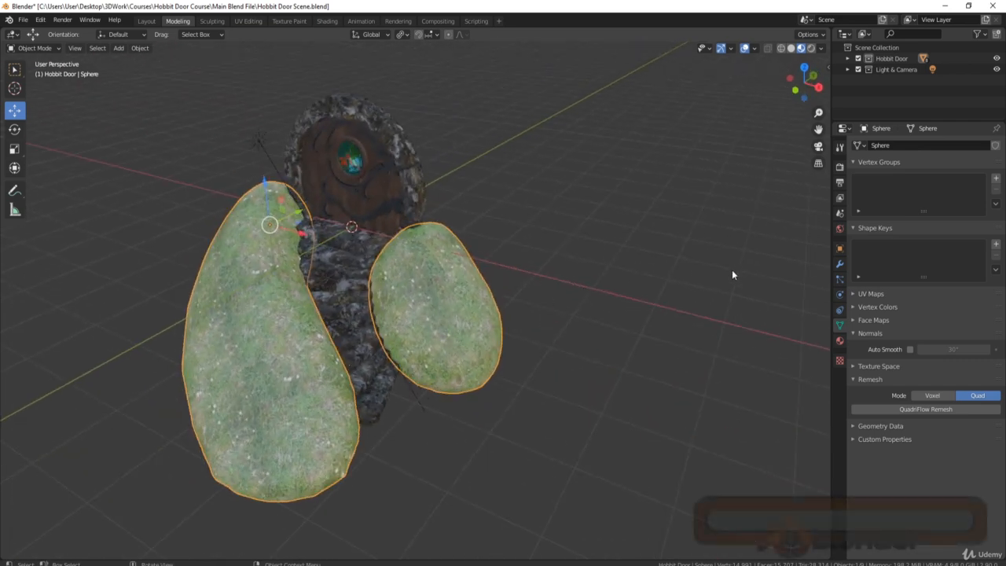
{"action": "left_click", "coordinate": [840, 265]}
{"action": "left_click", "coordinate": [886, 147]}
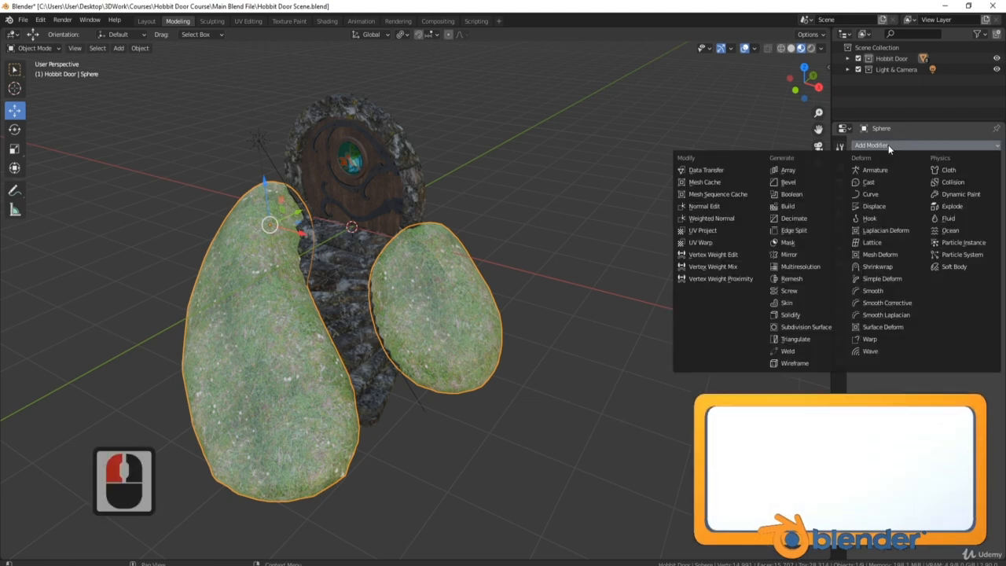
{"action": "left_click", "coordinate": [872, 206]}
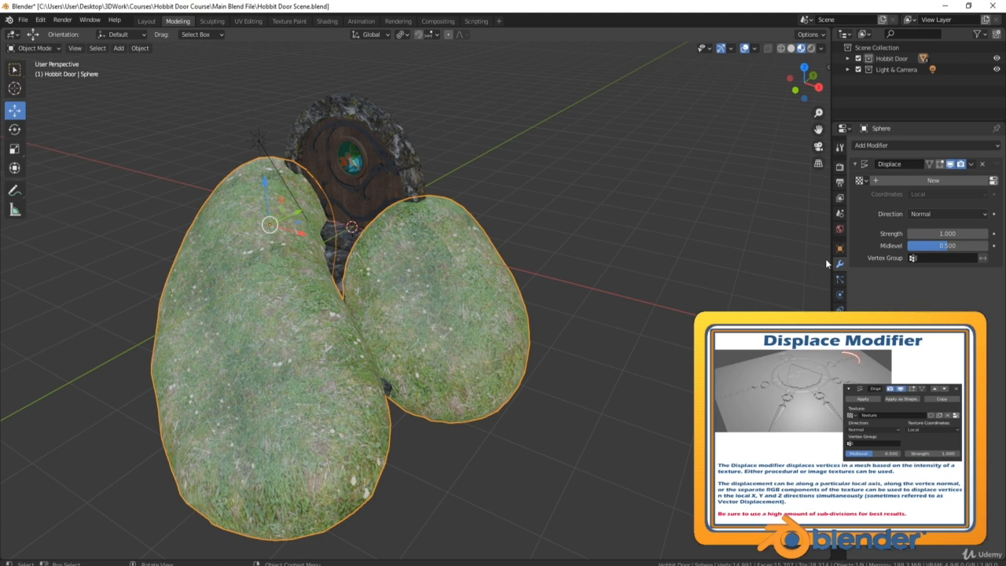
Create a new texture for the mounds' Displace modifier and set its type to Clouds
{"action": "left_click", "coordinate": [840, 358]}
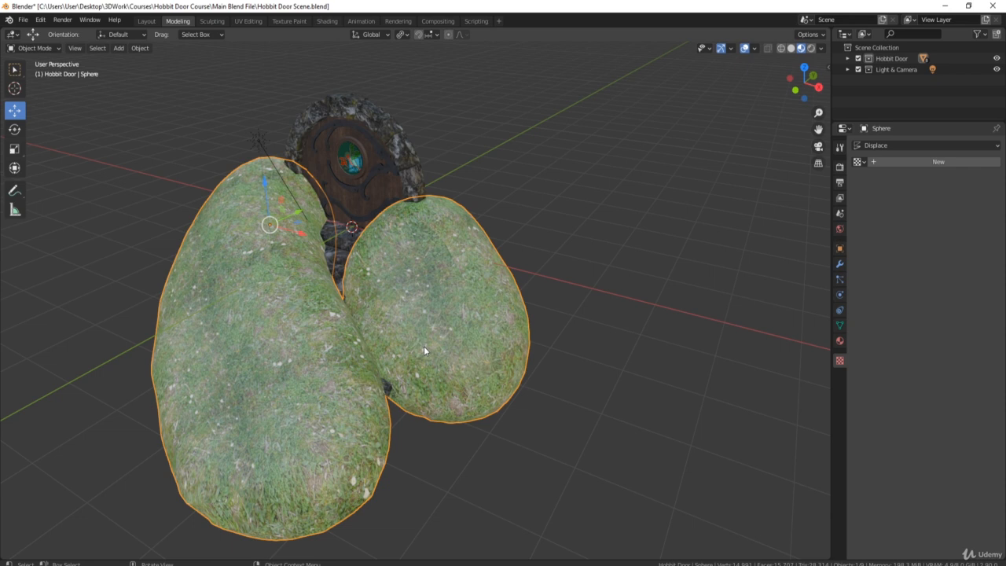
{"action": "left_click", "coordinate": [939, 162]}
{"action": "left_click", "coordinate": [940, 178]}
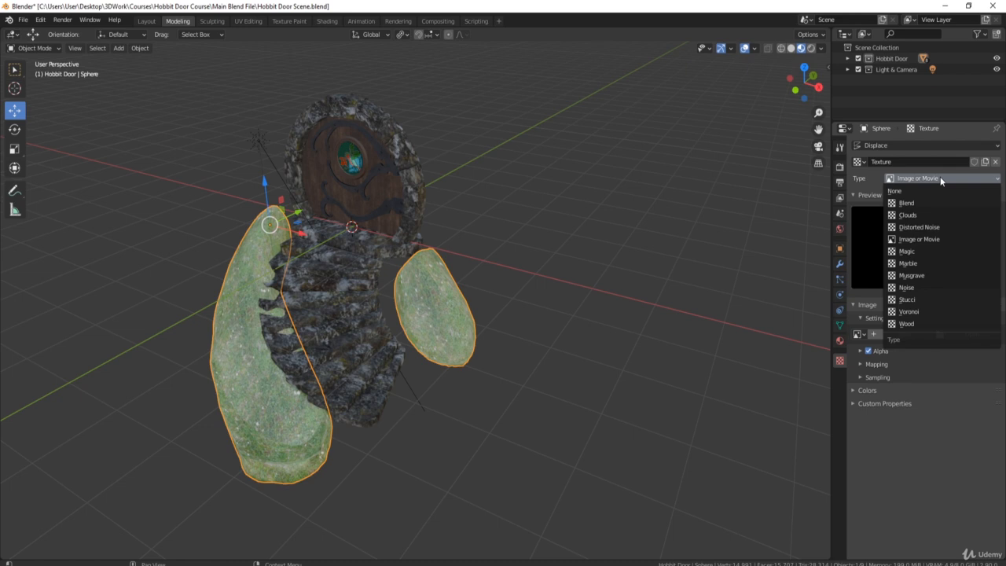
{"action": "left_click", "coordinate": [908, 214]}
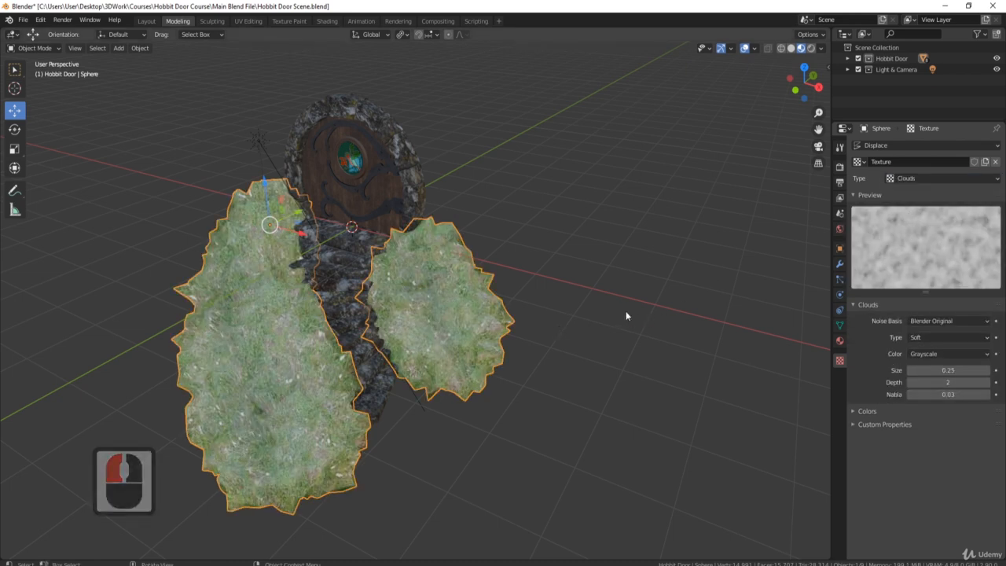
{"action": "middle_click_drag", "start_coordinate": [528, 323], "coordinate": [411, 246]}
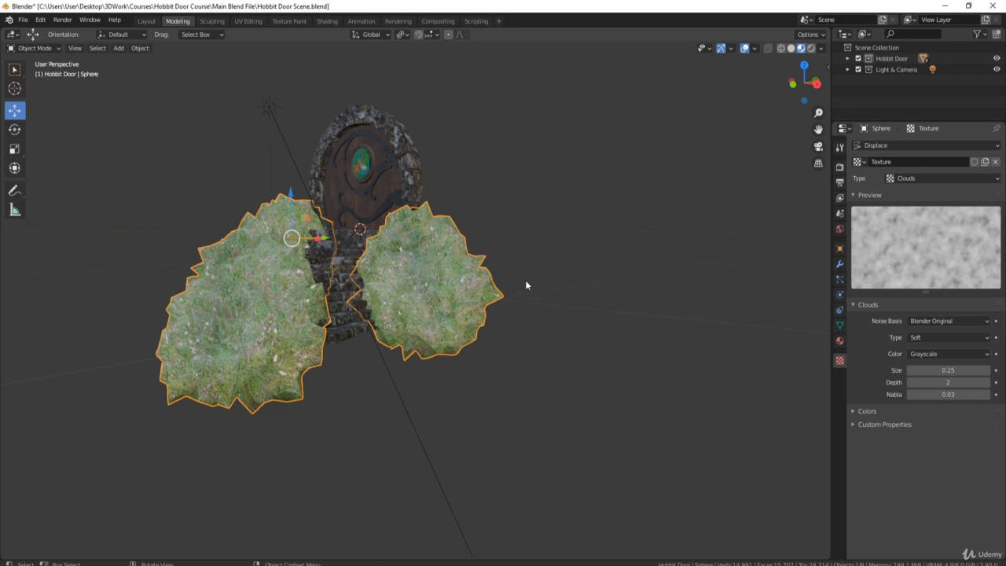
Set the size of the Clouds displacement texture to 1.06
{"action": "left_click", "coordinate": [948, 371]}
{"action": "type", "text": "1"}
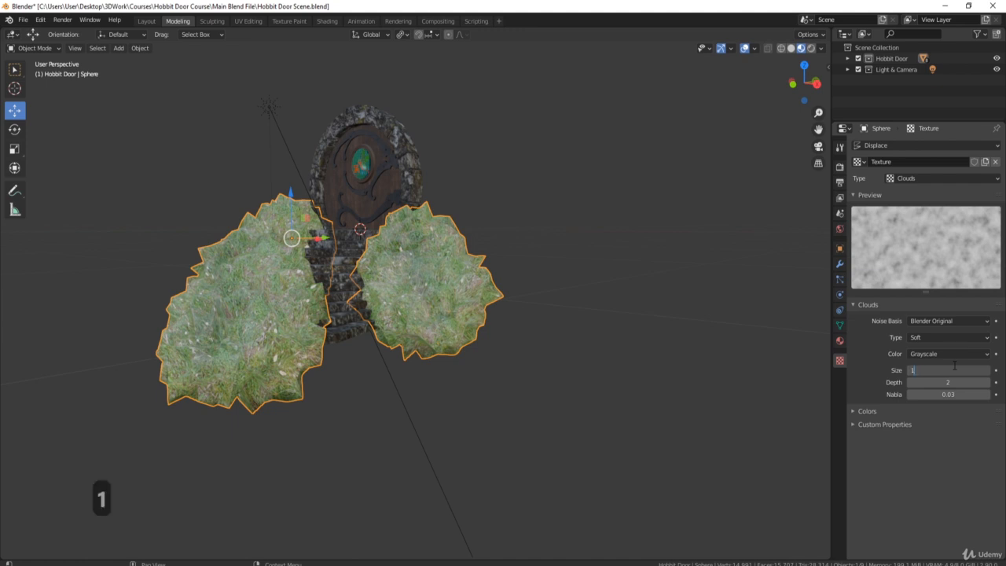
{"action": "type", "text": ".06"}
{"action": "key", "text": "Return"}
{"action": "middle_click_drag", "start_coordinate": [390, 300], "coordinate": [347, 374]}
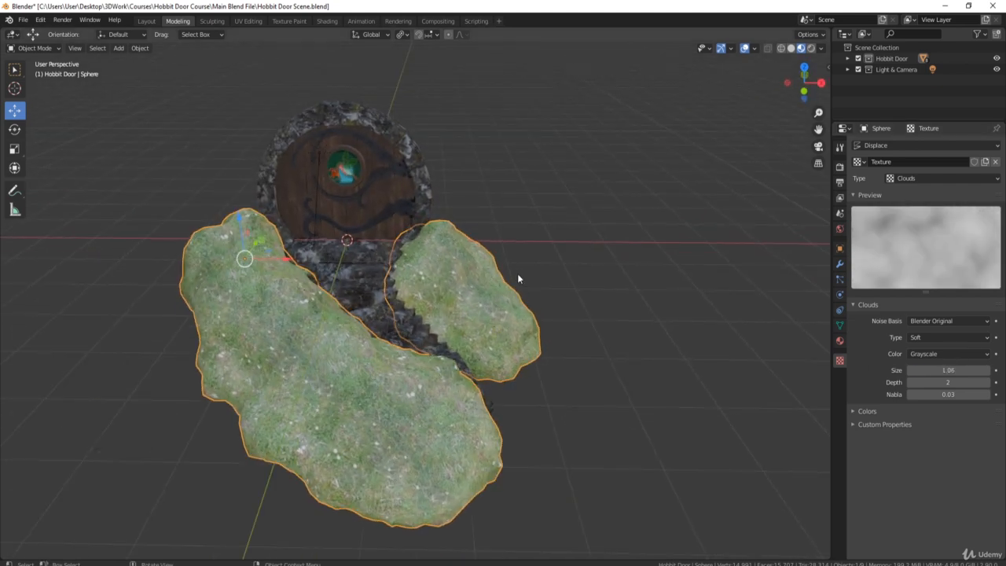
{"action": "middle_click_drag", "start_coordinate": [517, 278], "coordinate": [435, 281]}
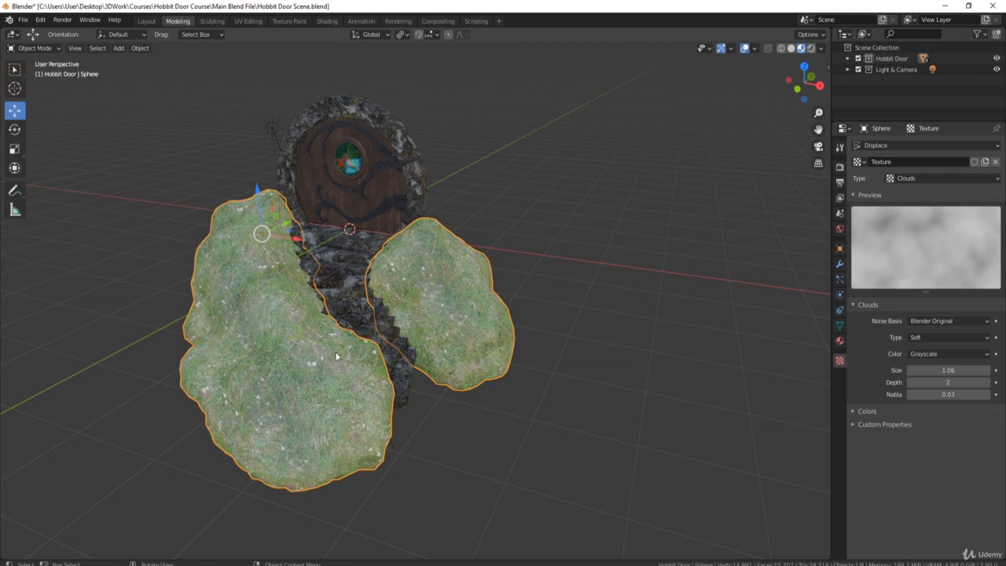
Set the strength of the mounds' Displace modifier to 0.420
{"action": "left_click", "coordinate": [840, 265]}
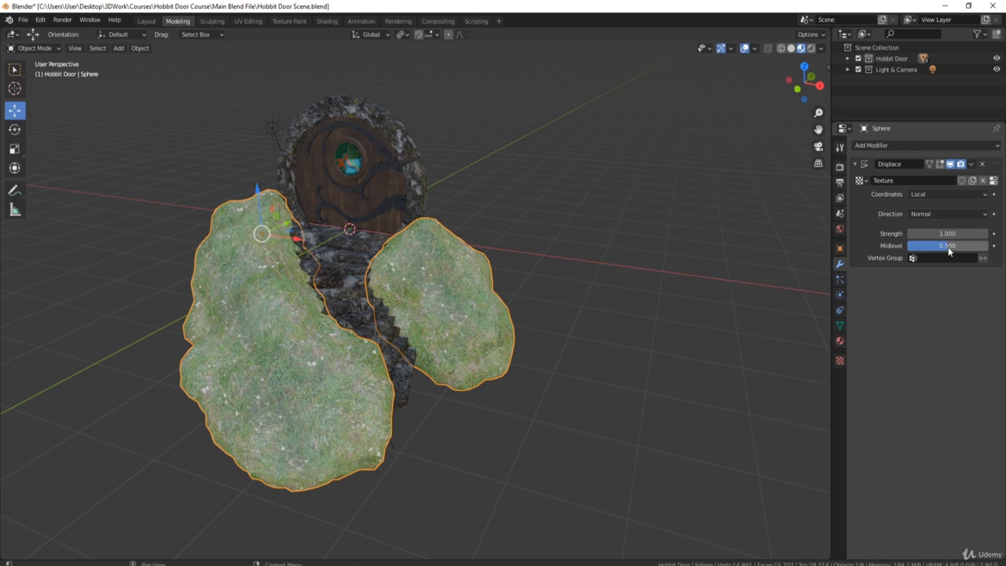
{"action": "key", "text": "F9"}
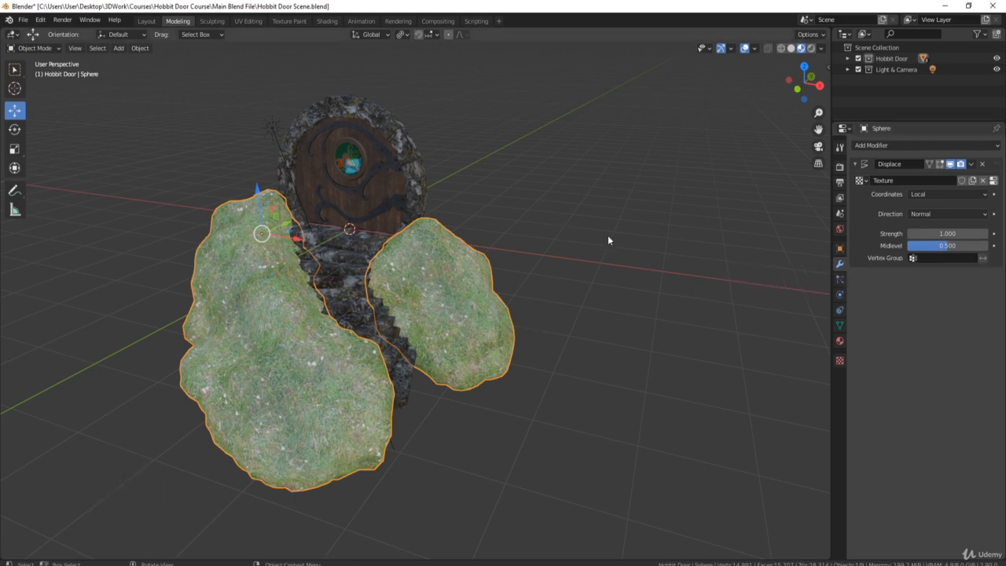
{"action": "left_click", "coordinate": [944, 233]}
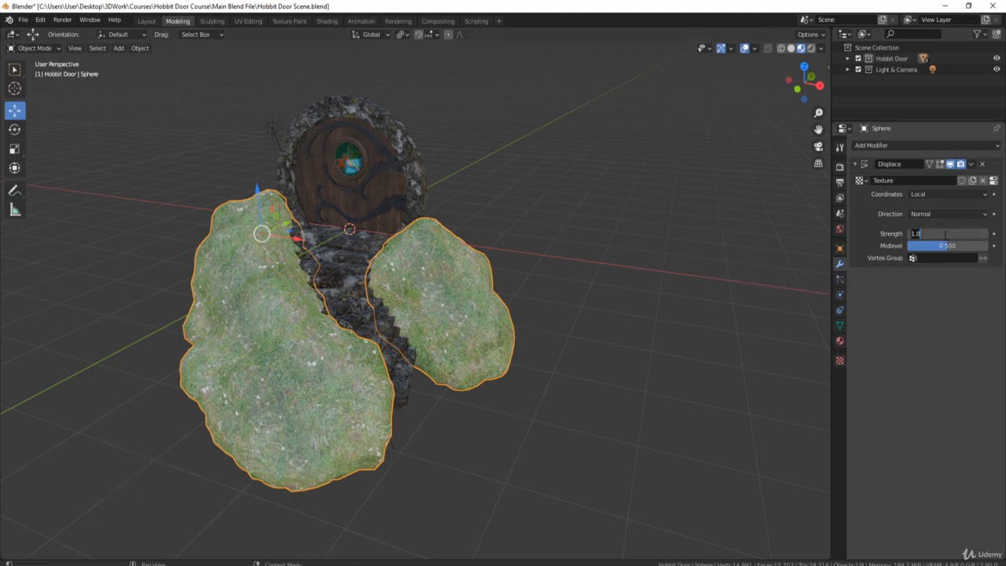
{"action": "type", "text": "0.420"}
{"action": "key", "text": "Return"}
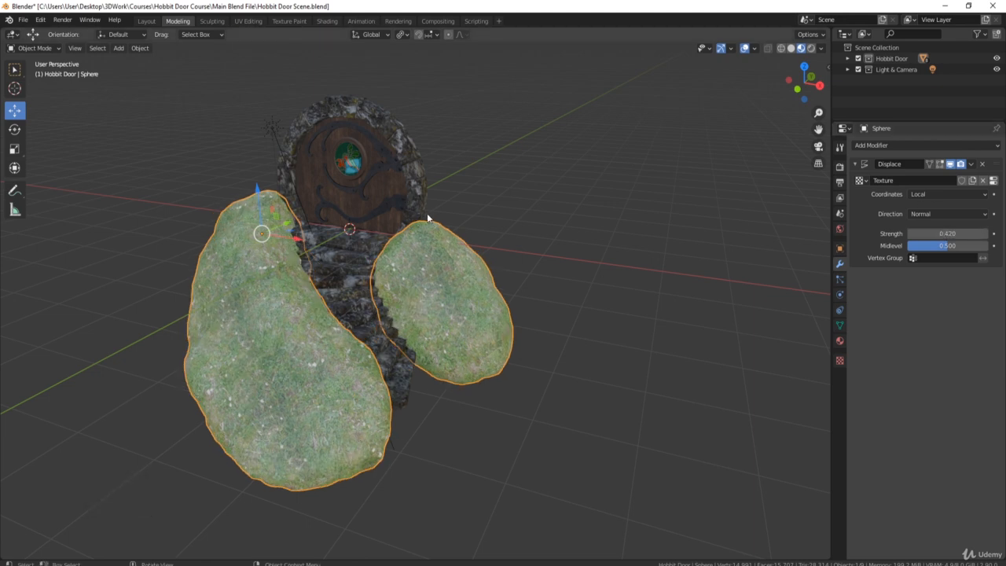
Set the midlevel of the mounds' Displace modifier to 0.122
{"action": "left_click", "coordinate": [962, 243]}
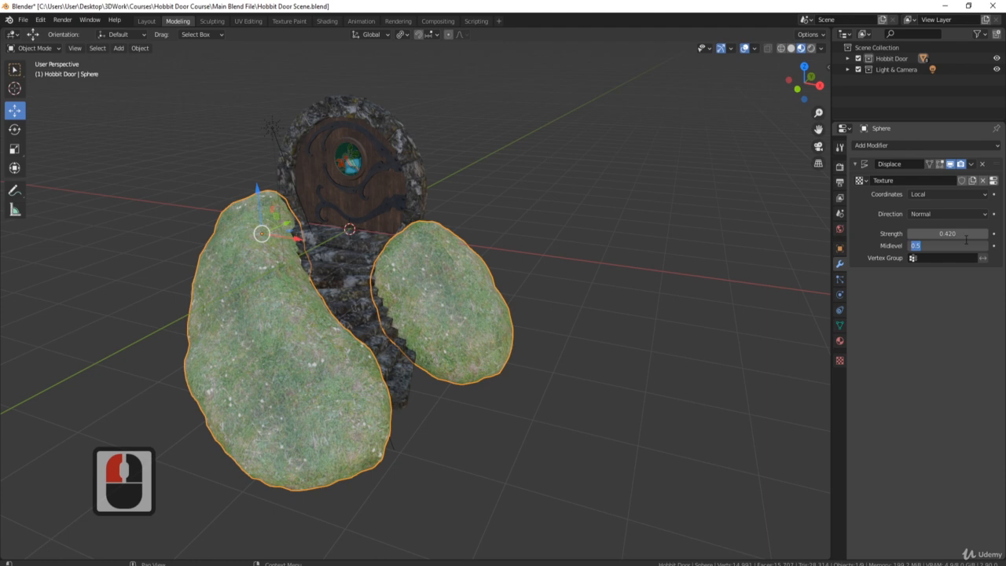
{"action": "type", "text": "0.122"}
{"action": "key", "text": "Return"}
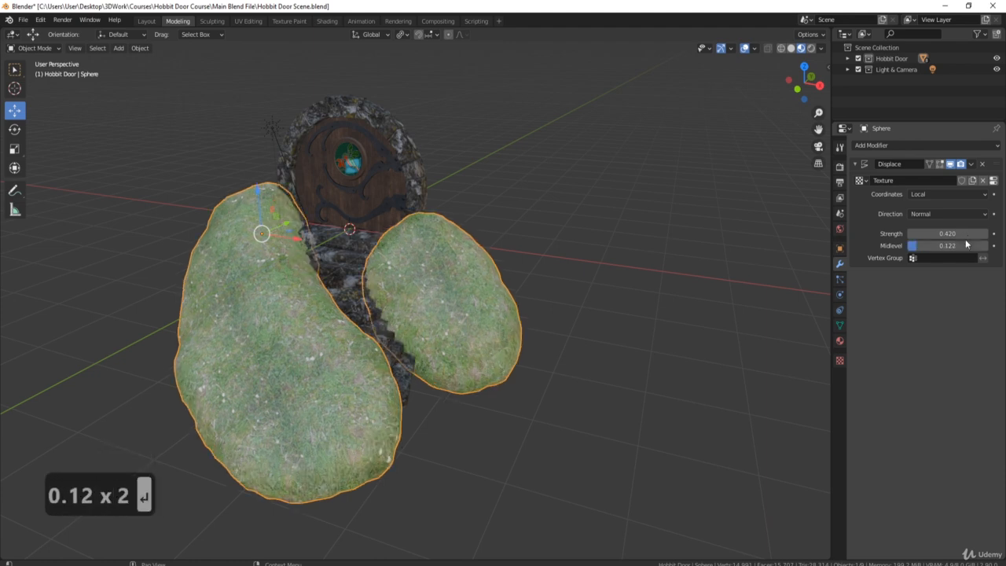
{"action": "middle_click_drag", "start_coordinate": [683, 270], "coordinate": [563, 342]}
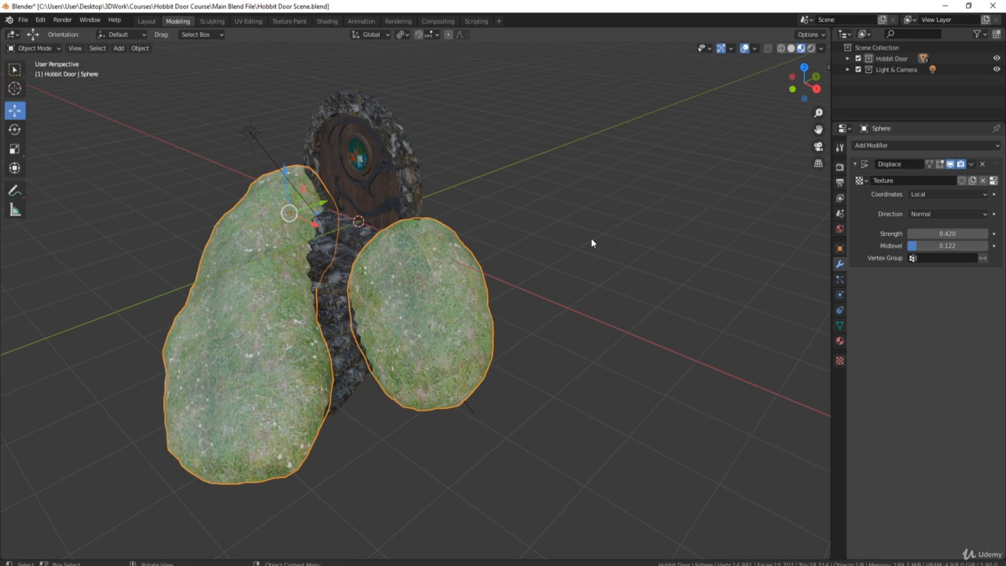